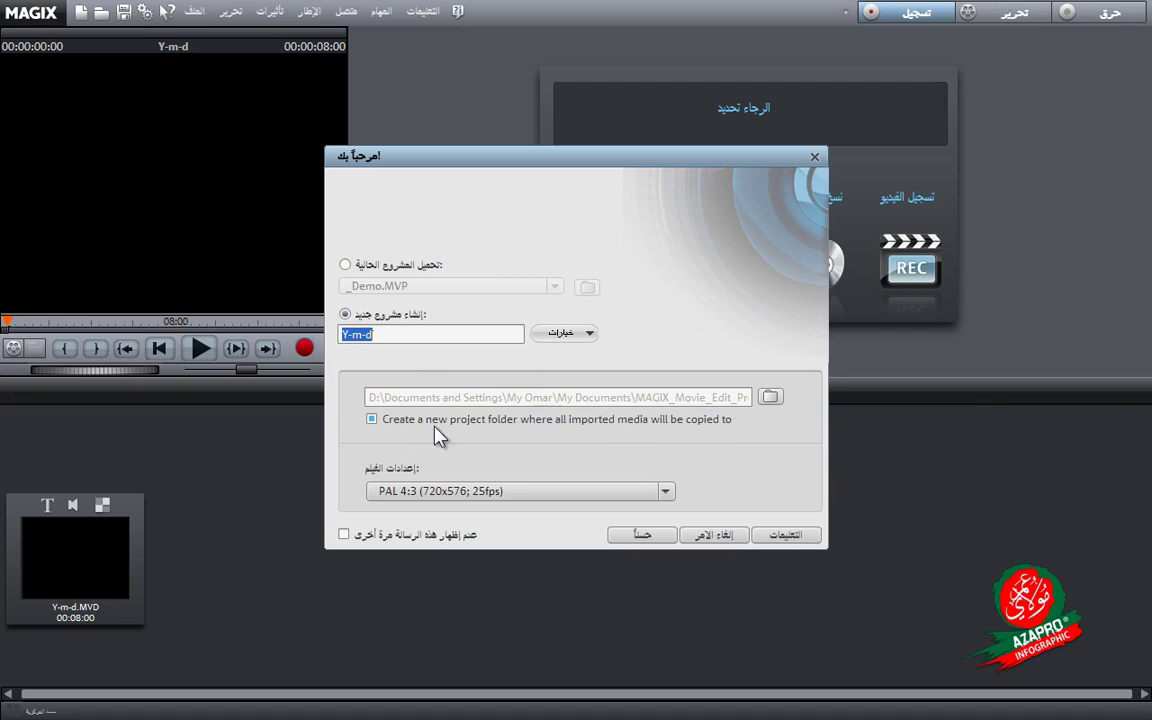
# Turn off copying imported media into a new project folder and view the available movie format presets.
pyautogui.click(384, 424)
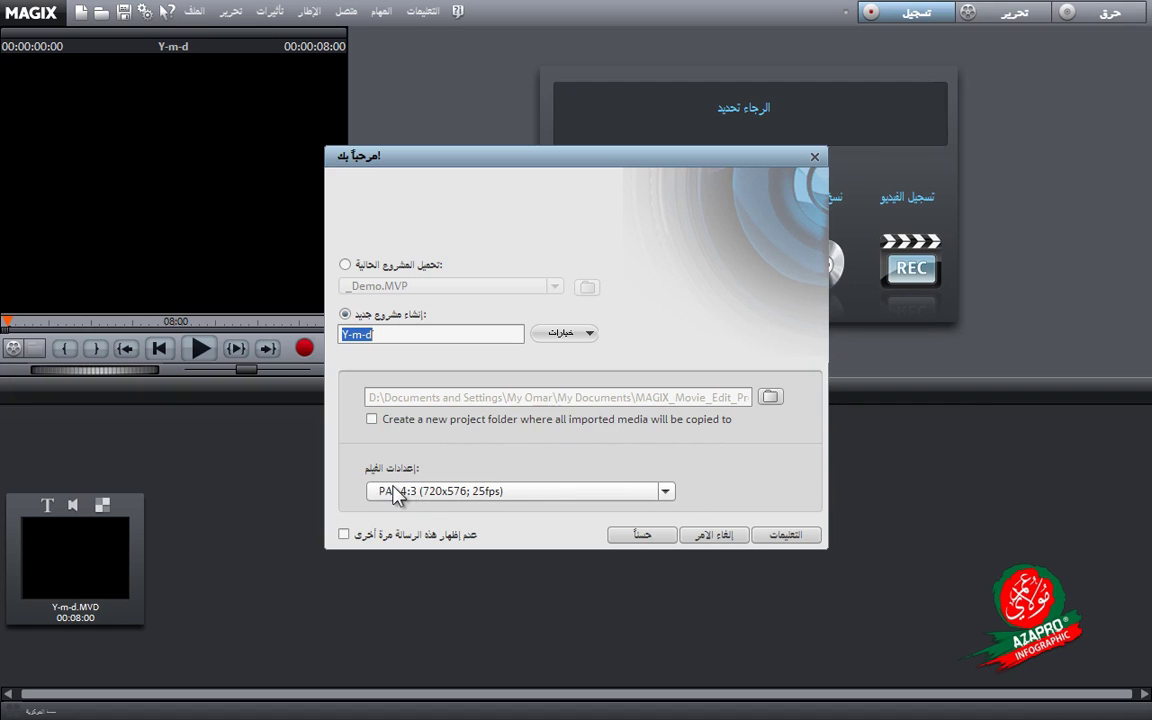
pyautogui.click(665, 491)
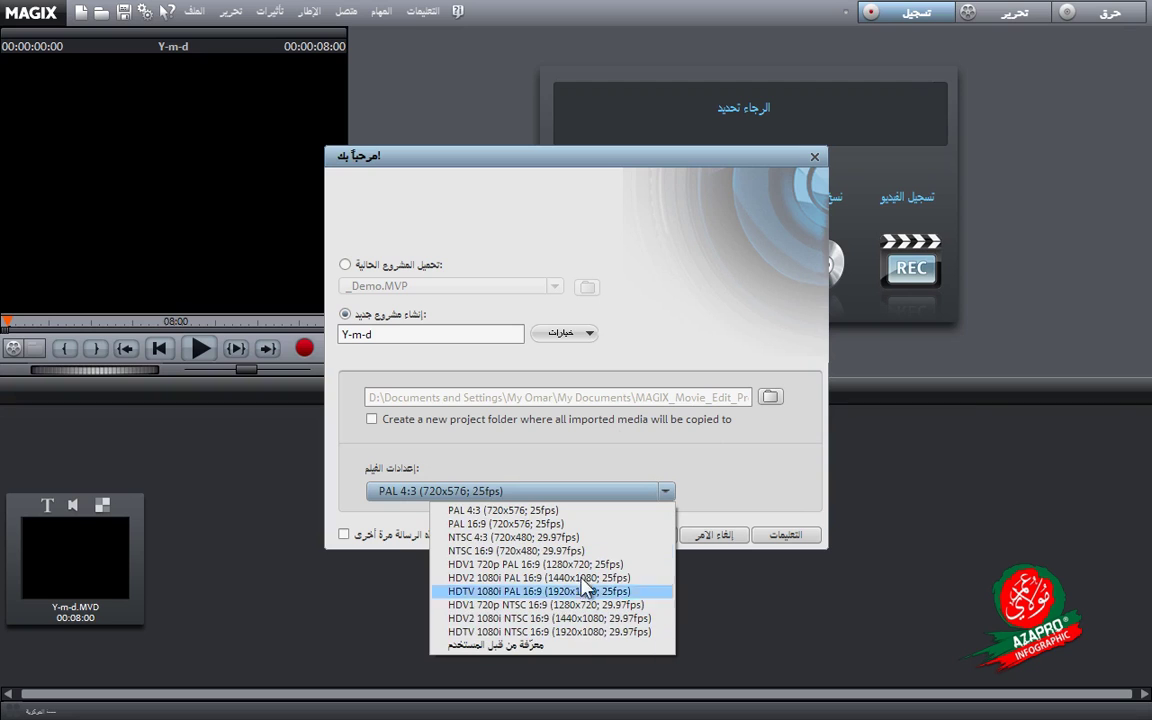
pyautogui.click(557, 476)
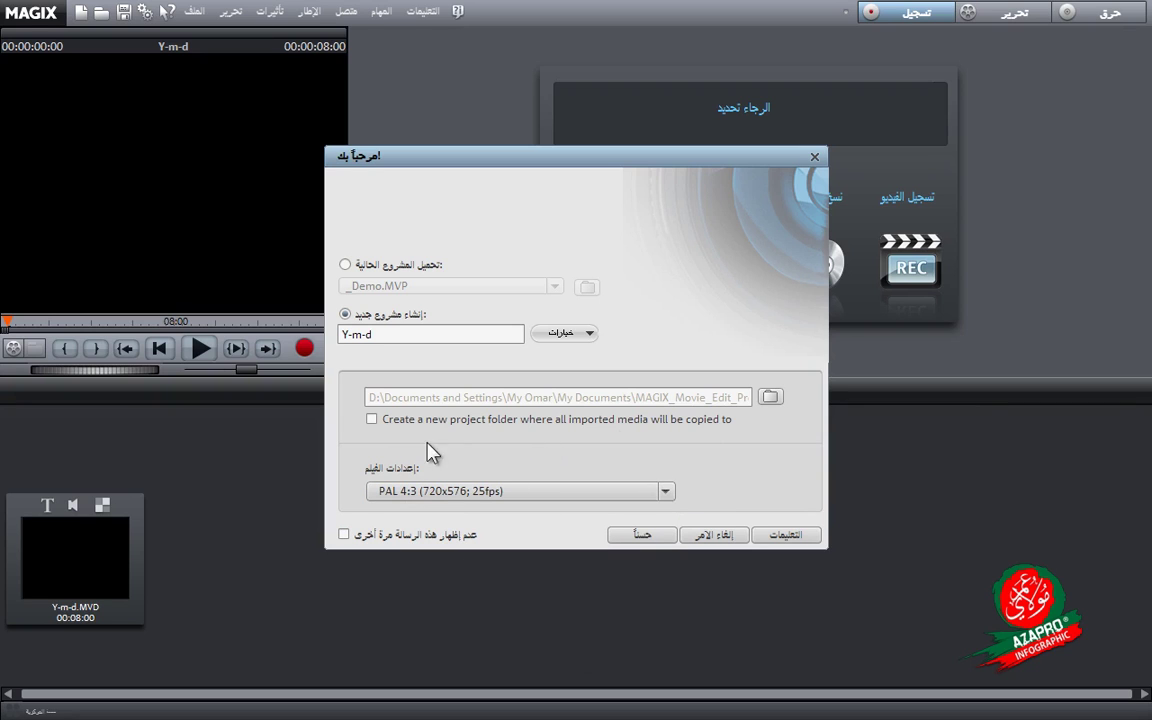
pyautogui.click(470, 536)
pyautogui.click(395, 538)
pyautogui.click(392, 546)
pyautogui.click(536, 538)
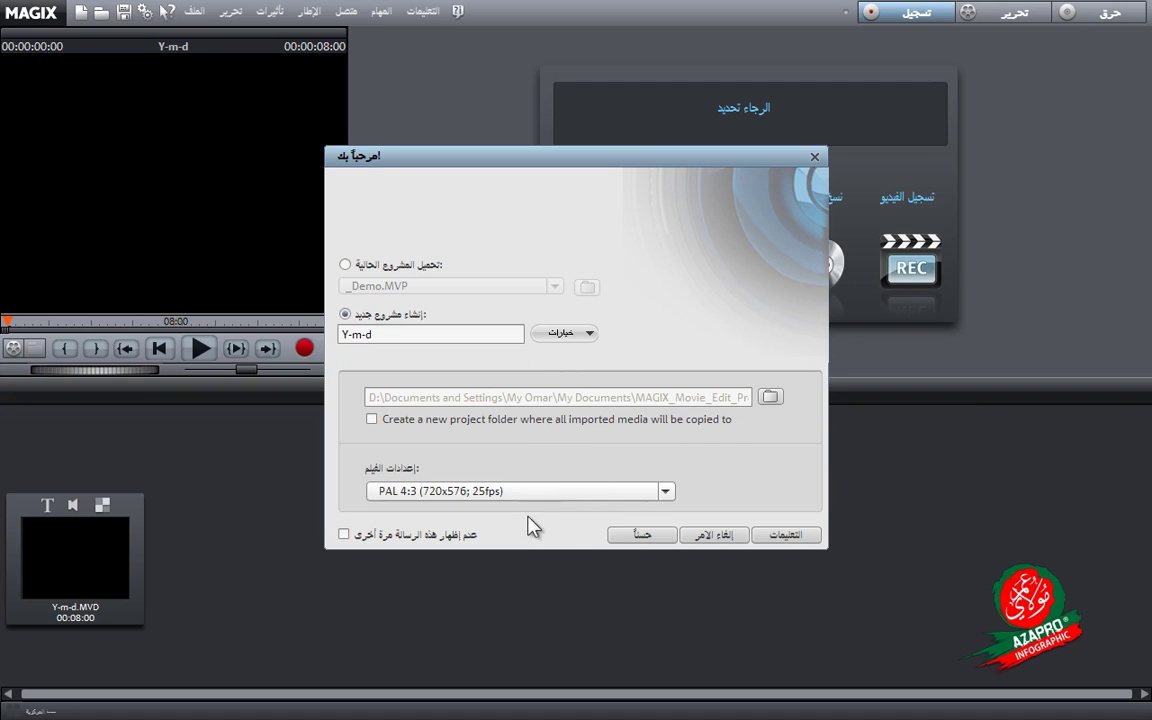
pyautogui.click(546, 536)
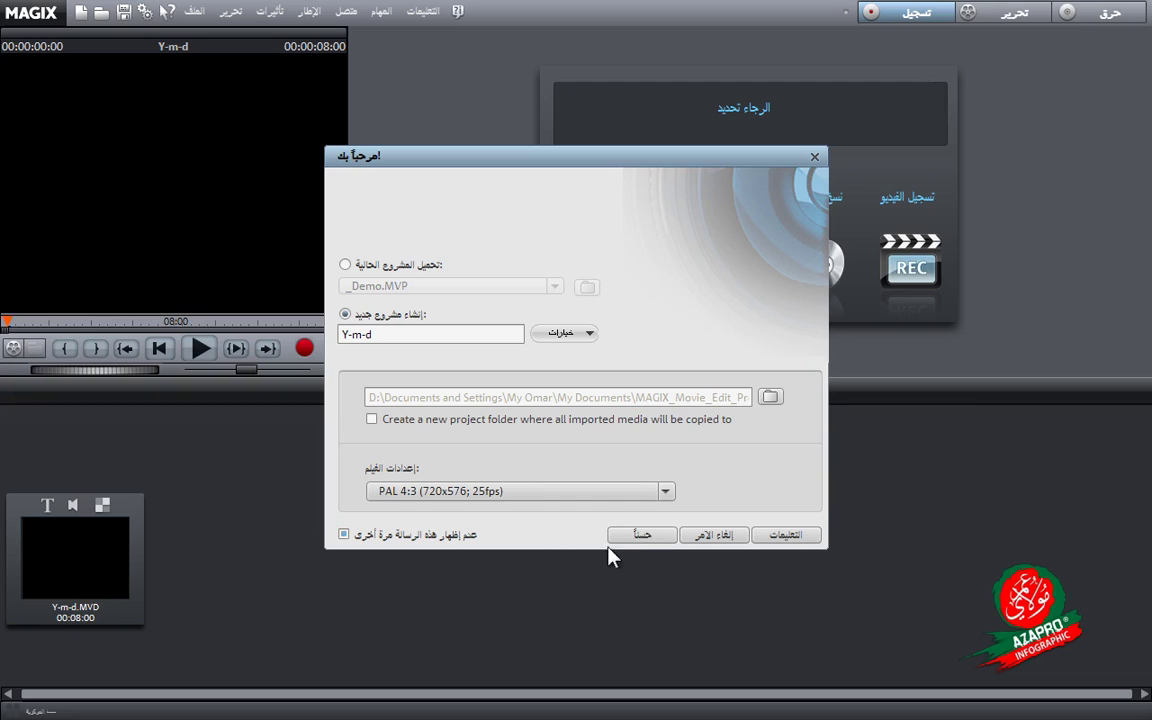
pyautogui.click(560, 492)
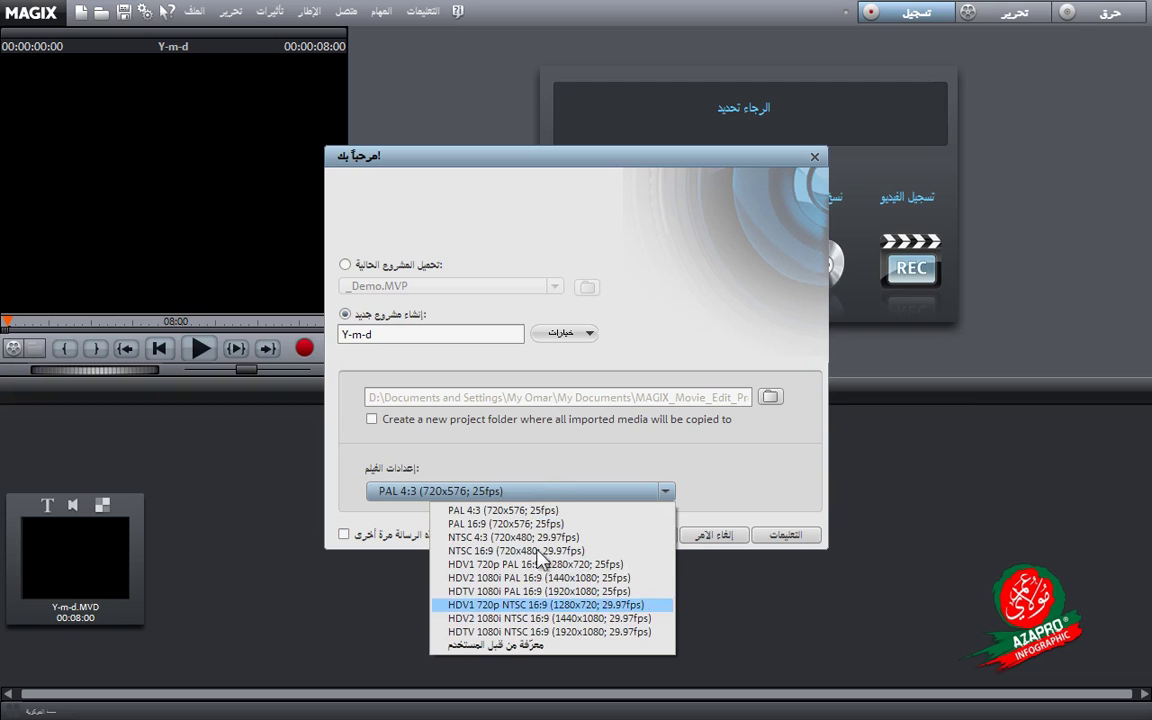
pyautogui.click(540, 482)
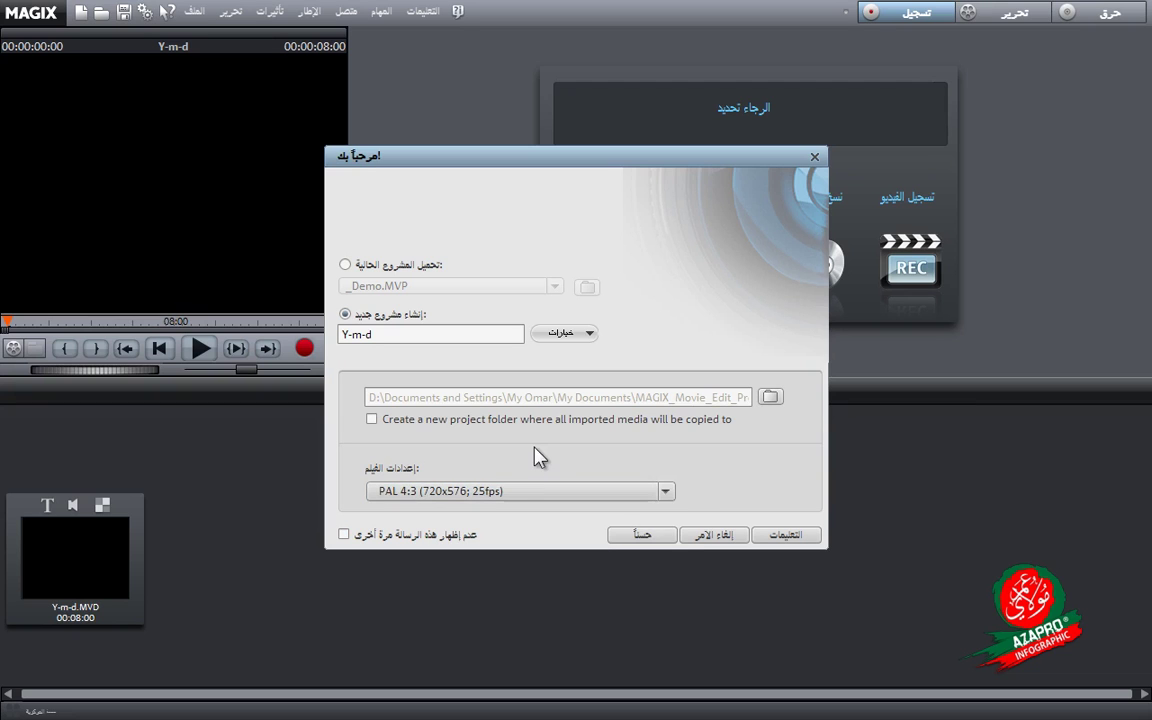
pyautogui.click(550, 541)
pyautogui.click(533, 537)
pyautogui.click(530, 537)
# Create the new project Y-m-d with the PAL 4:3 (720x576; 25fps) movie setting.
pyautogui.click(609, 495)
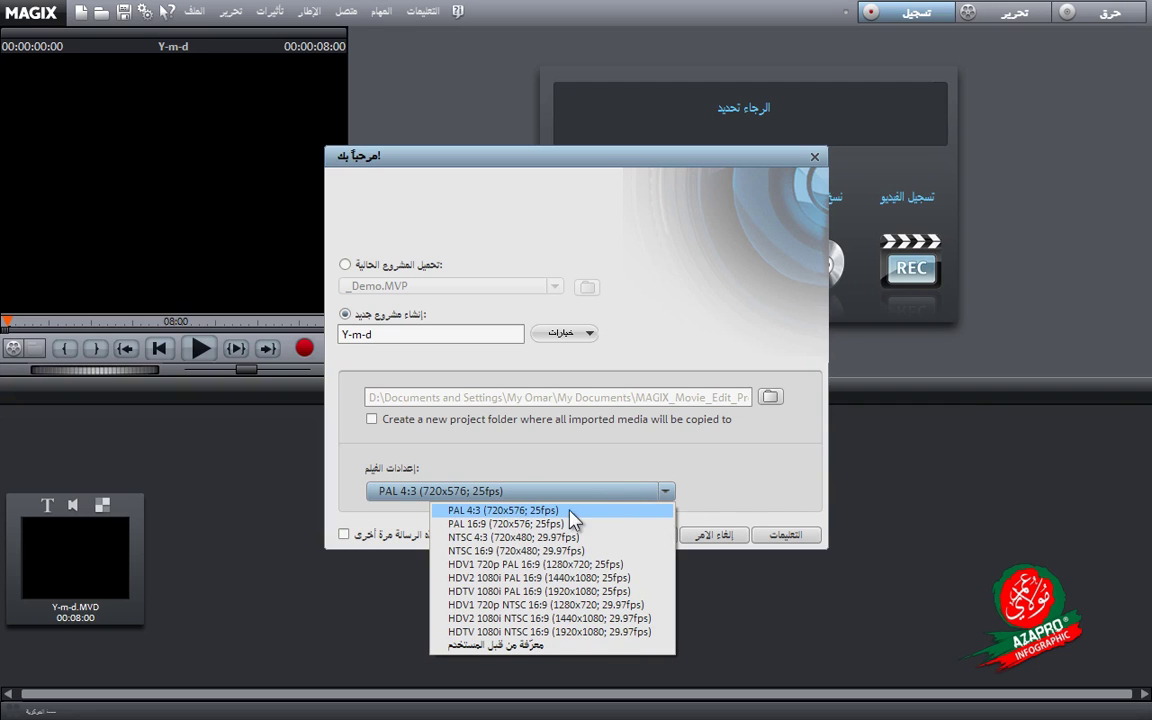
pyautogui.click(584, 452)
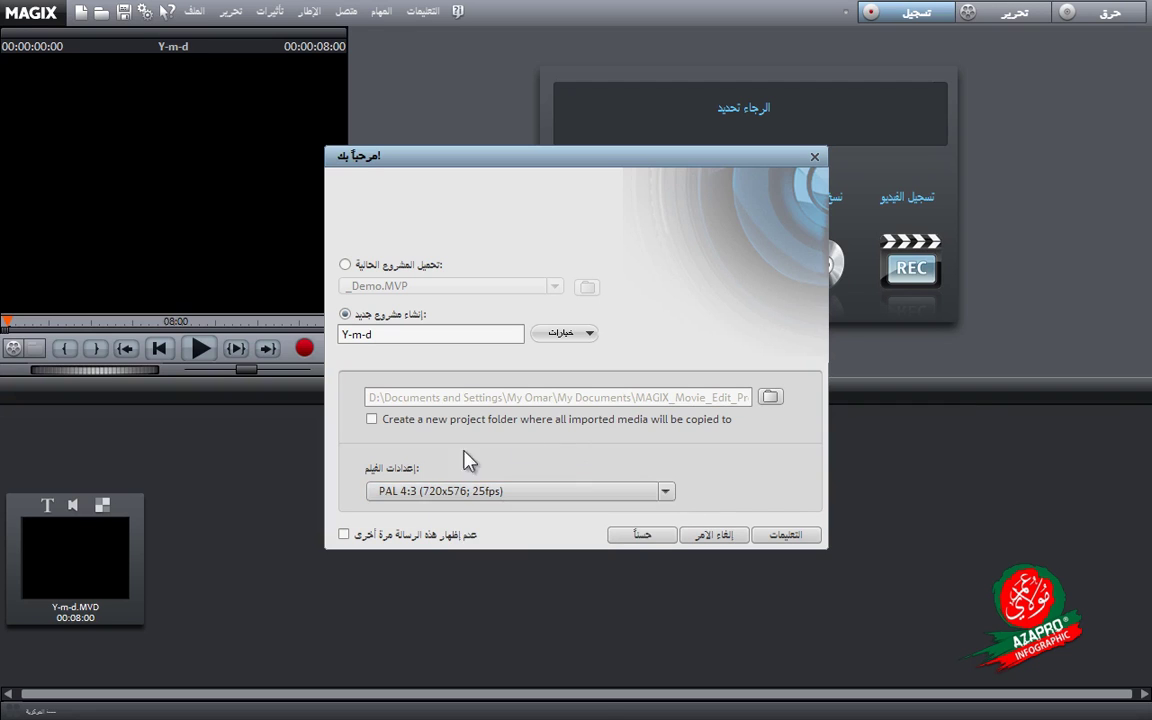
pyautogui.click(642, 536)
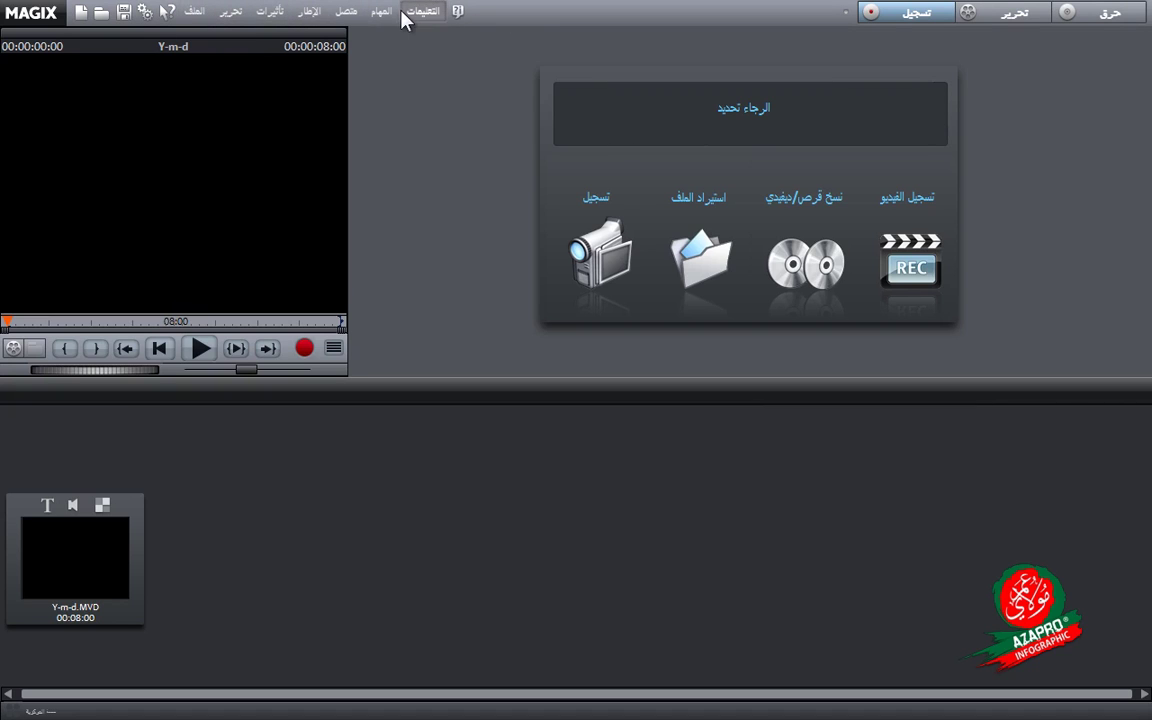
pyautogui.click(190, 14)
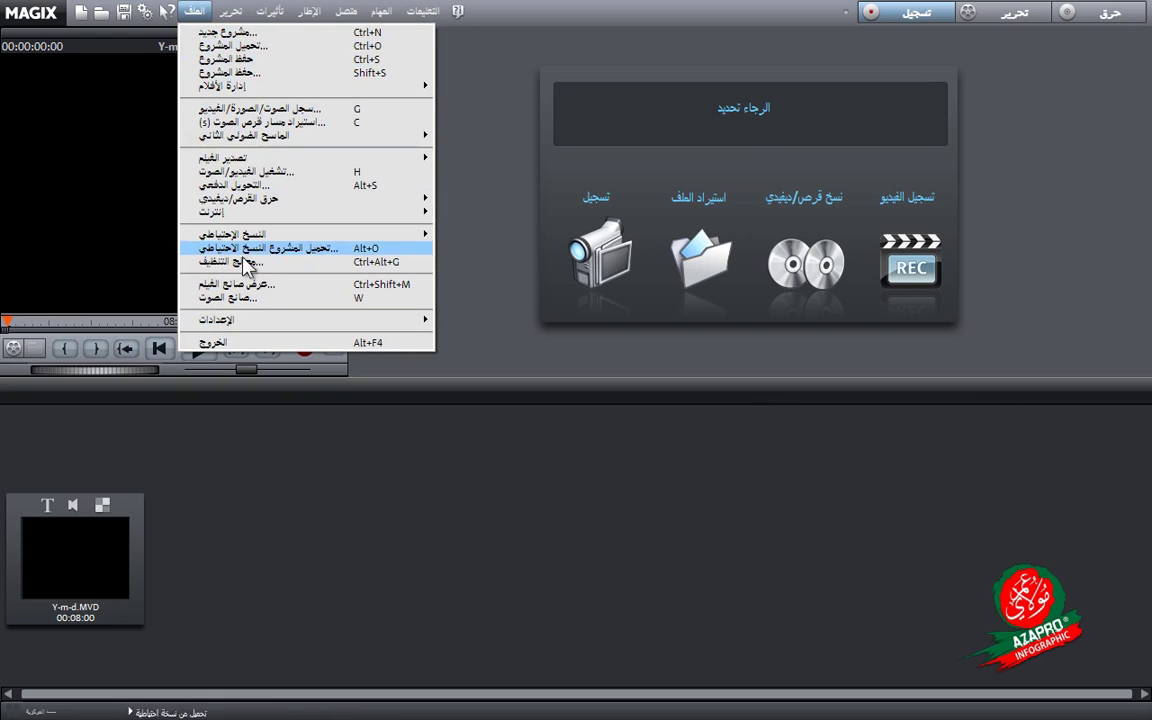
pyautogui.moveTo(283, 14)
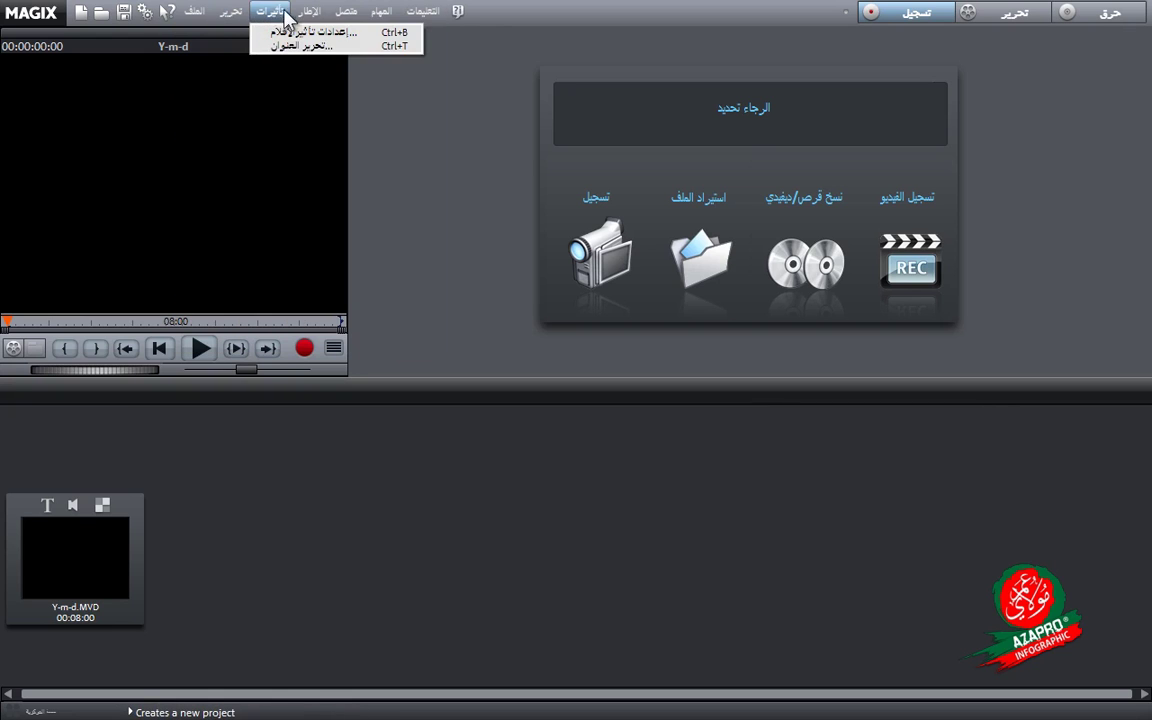
pyautogui.moveTo(380, 12)
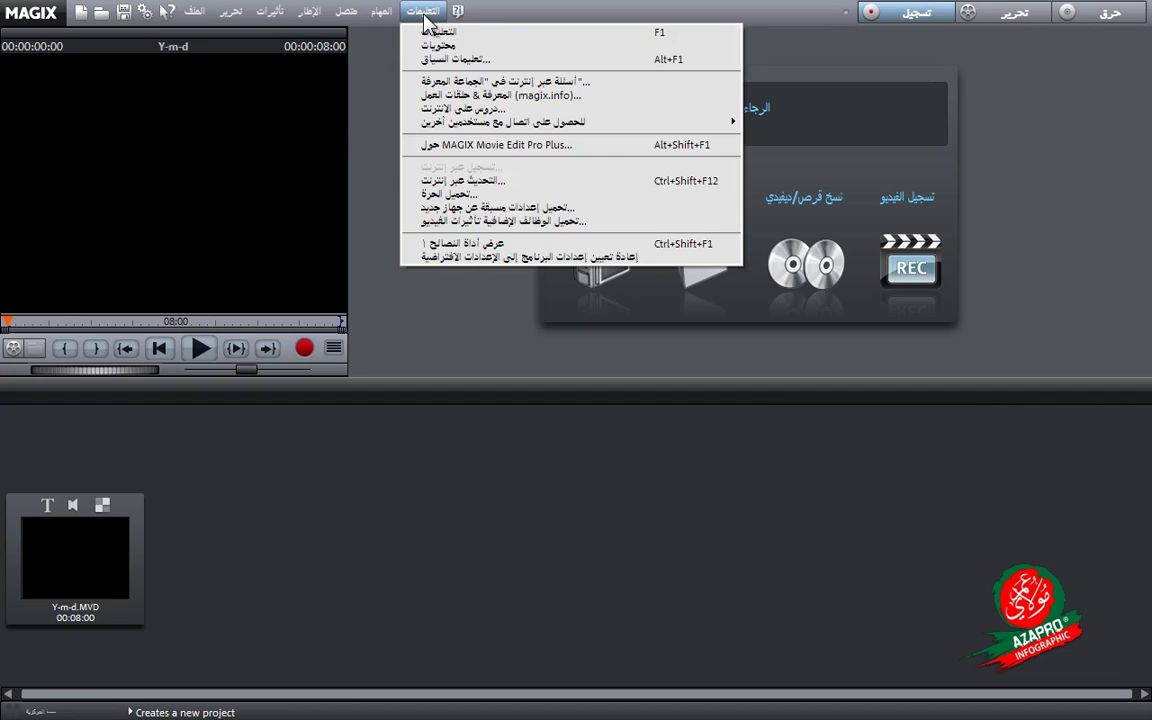
pyautogui.moveTo(195, 14)
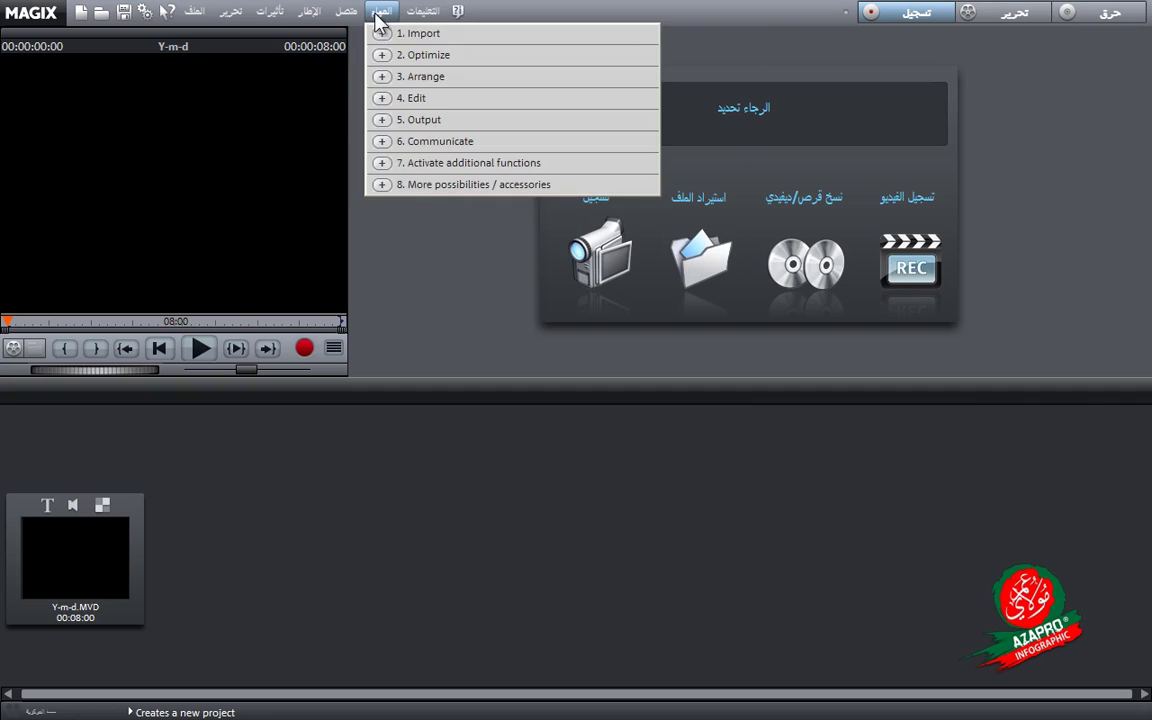
pyautogui.moveTo(420, 14)
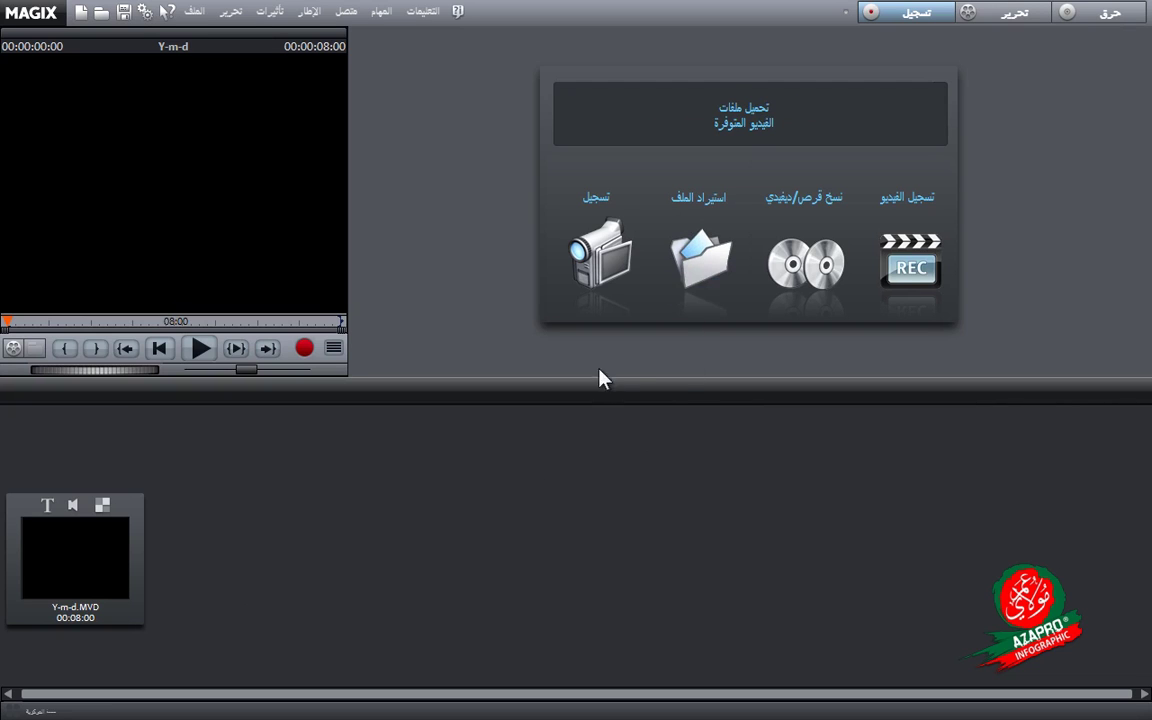
# View the available recording sources and close the source selection without choosing one.
pyautogui.click(605, 257)
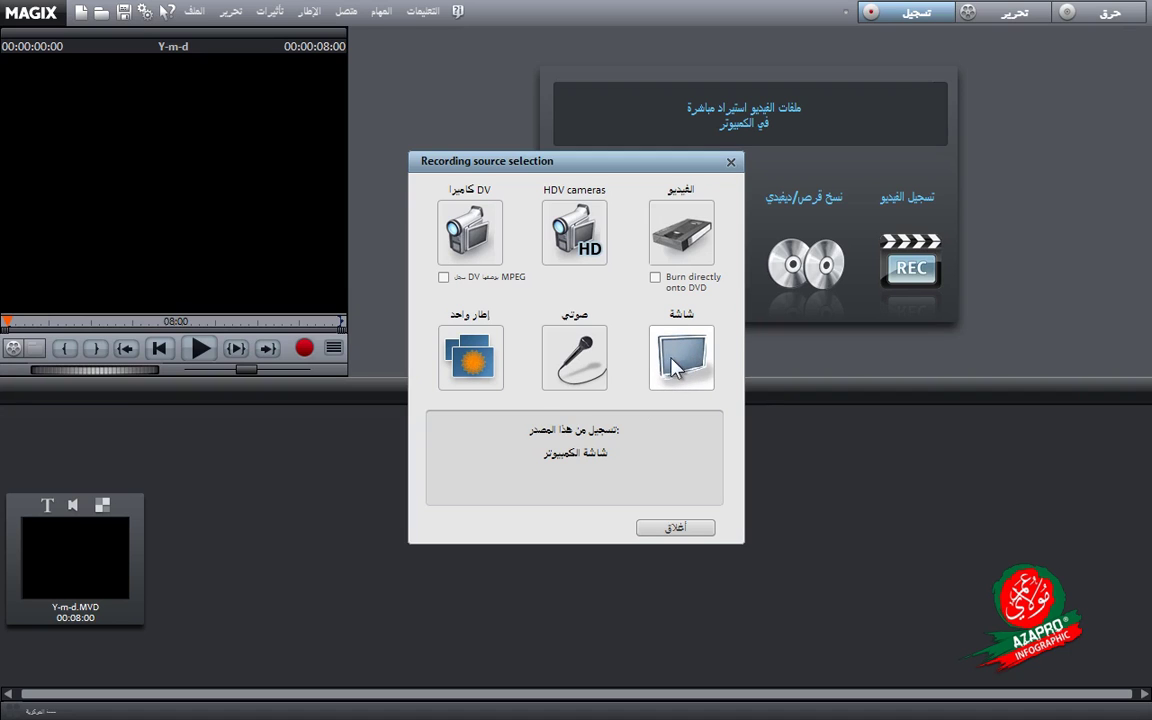
pyautogui.click(676, 530)
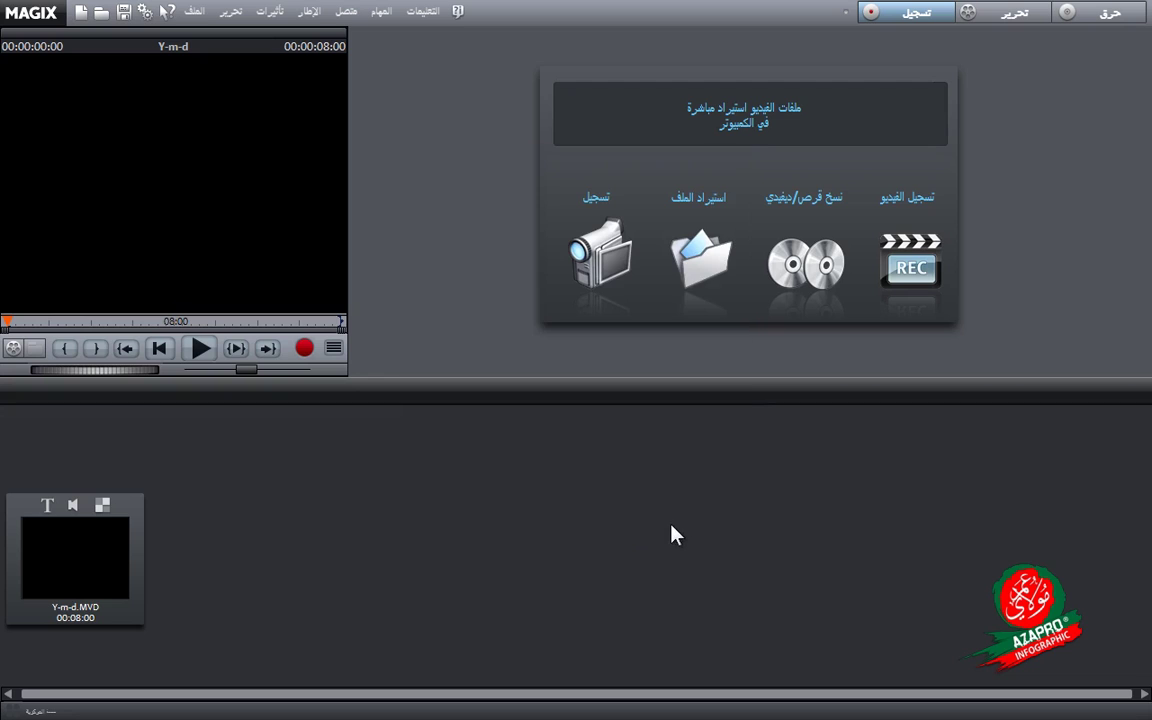
# Import the video 00001 from the WinXVideos folder on the Desktop and adjust the movie settings to match the file.
pyautogui.click(704, 270)
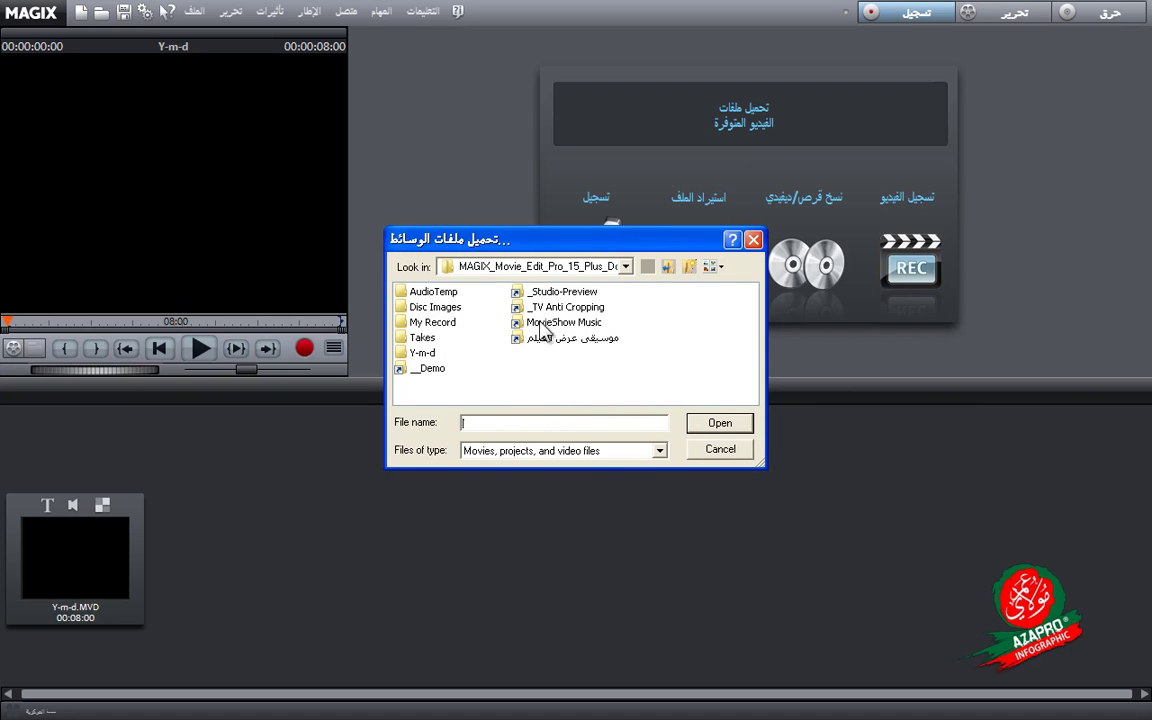
pyautogui.click(626, 267)
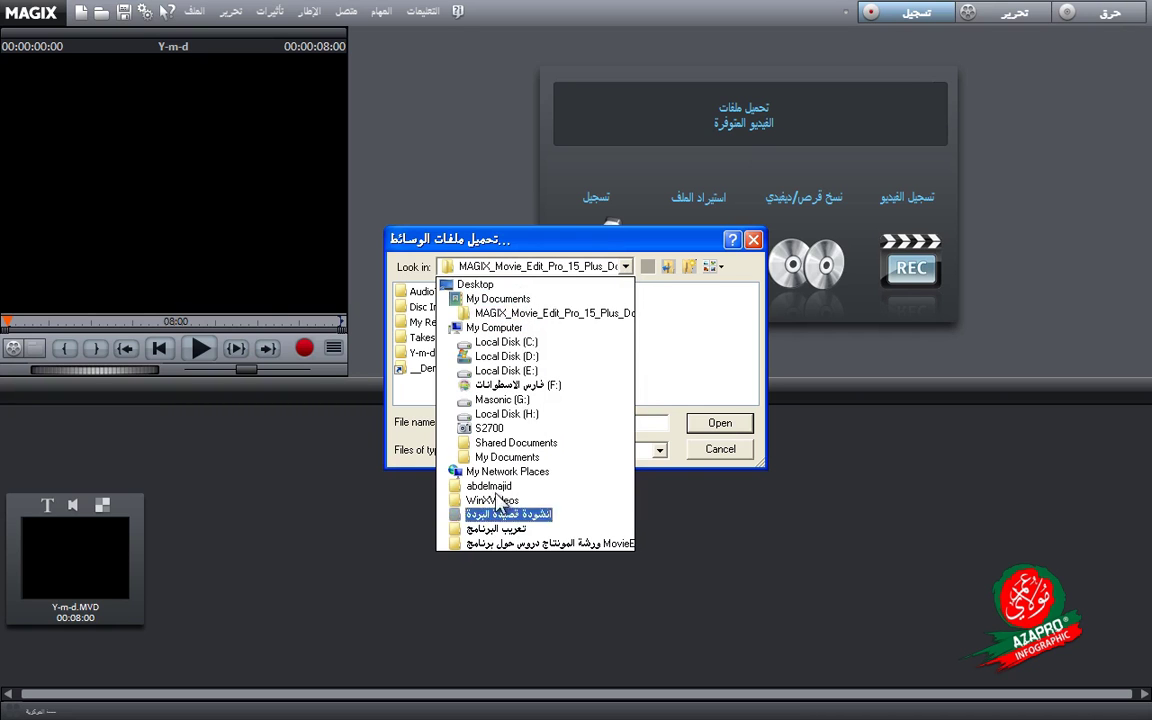
pyautogui.click(480, 284)
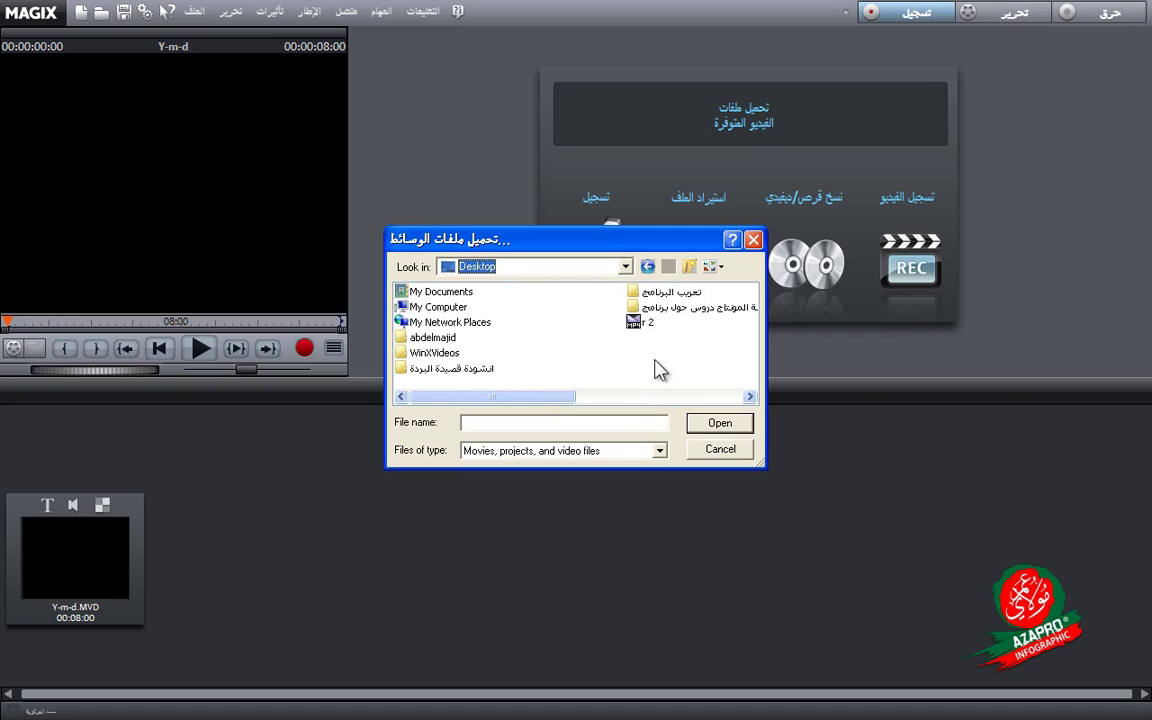
pyautogui.doubleClick(422, 353)
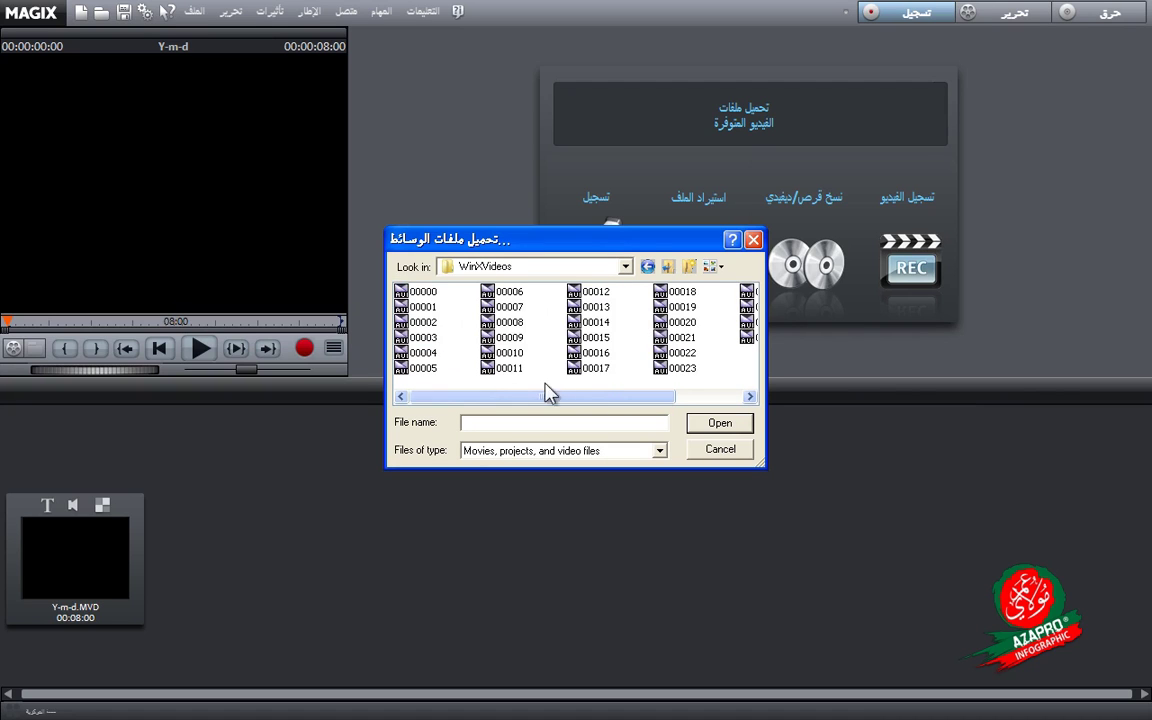
pyautogui.click(420, 307)
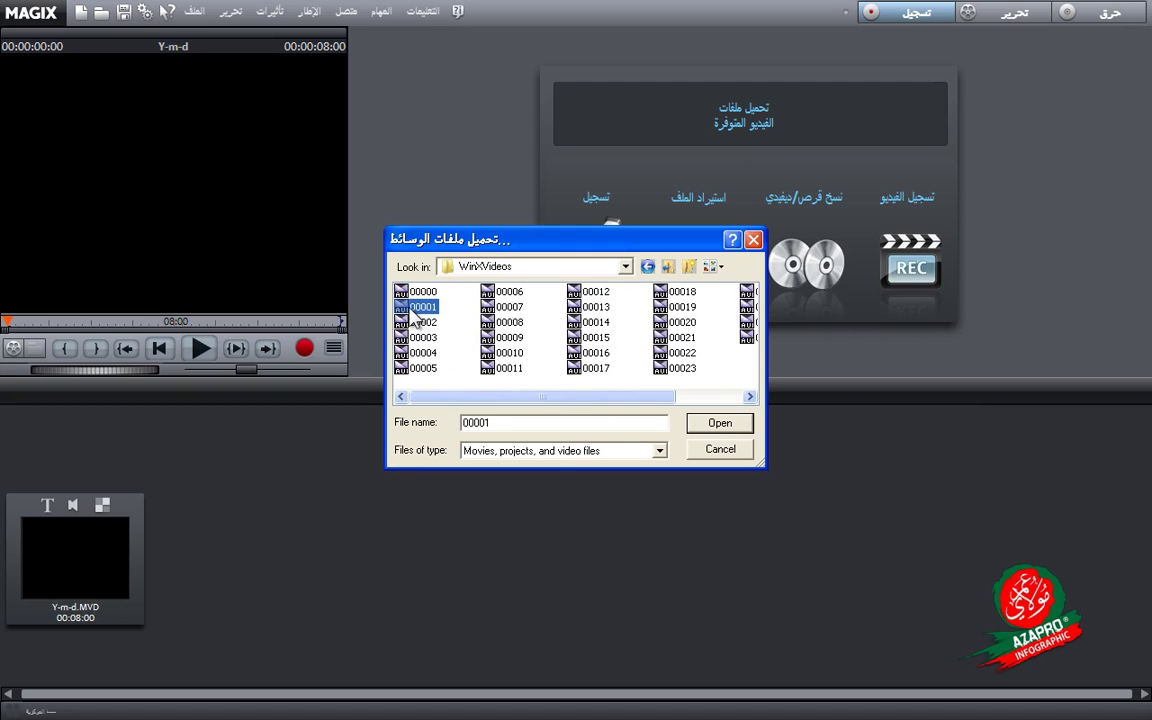
pyautogui.click(720, 422)
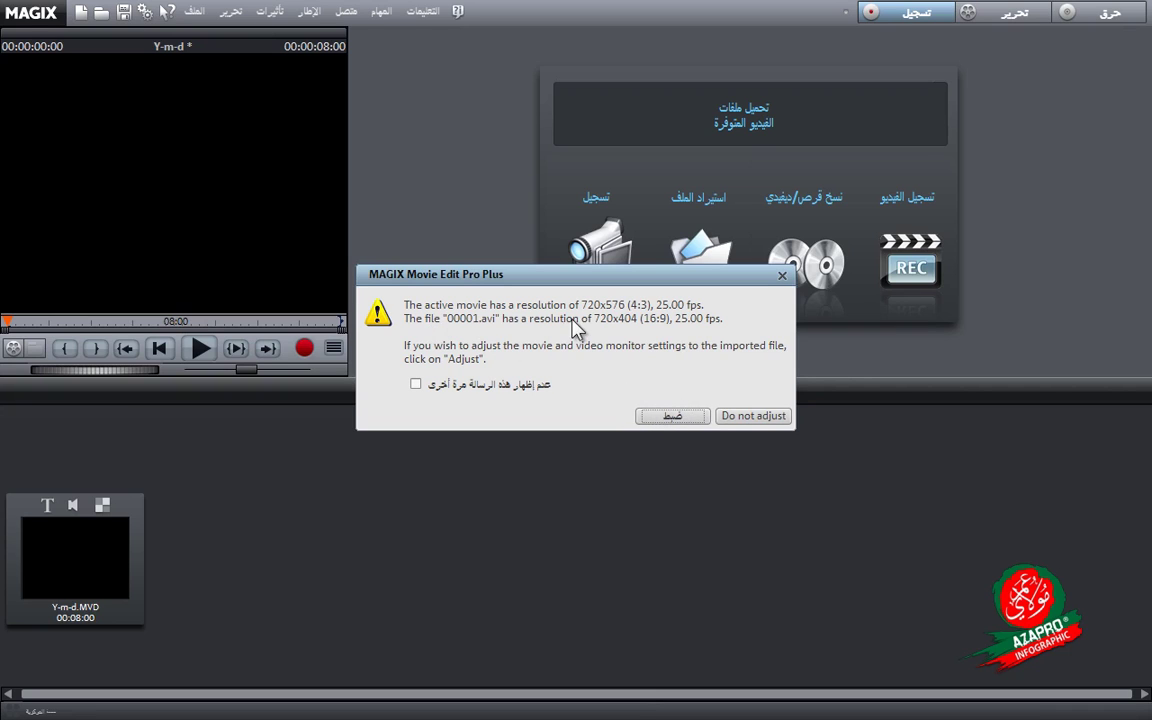
pyautogui.click(670, 416)
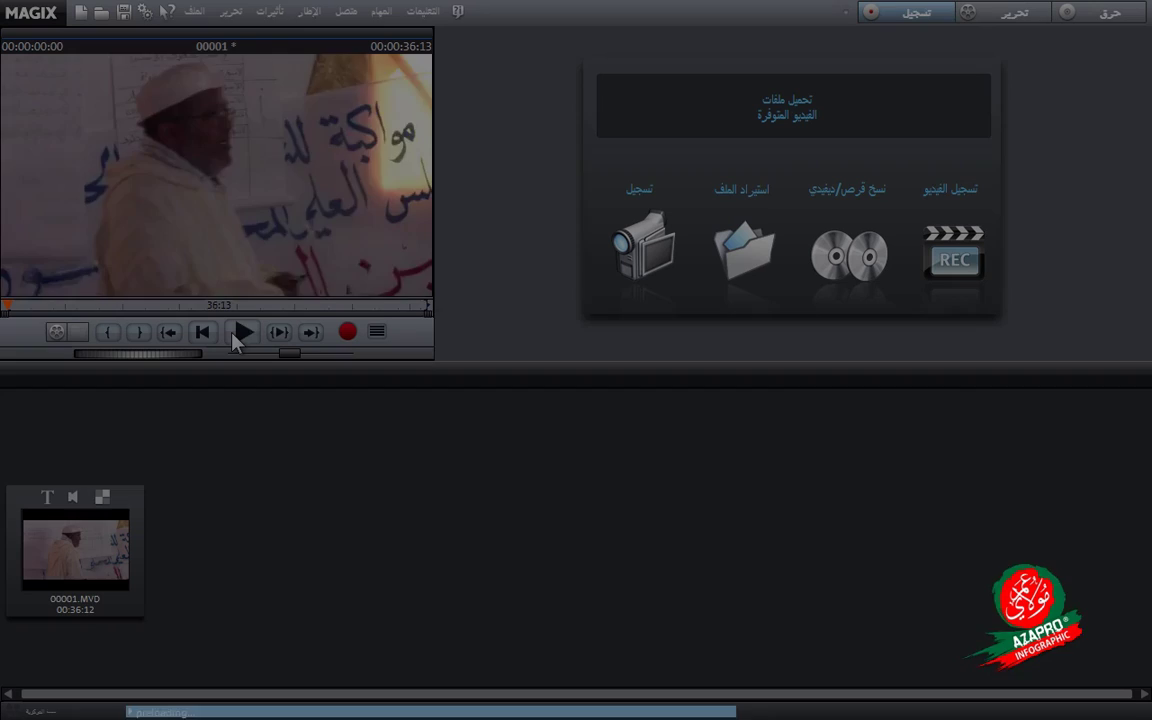
# Play the imported clip 00001 briefly in the video monitor and stop playback.
pyautogui.click(243, 336)
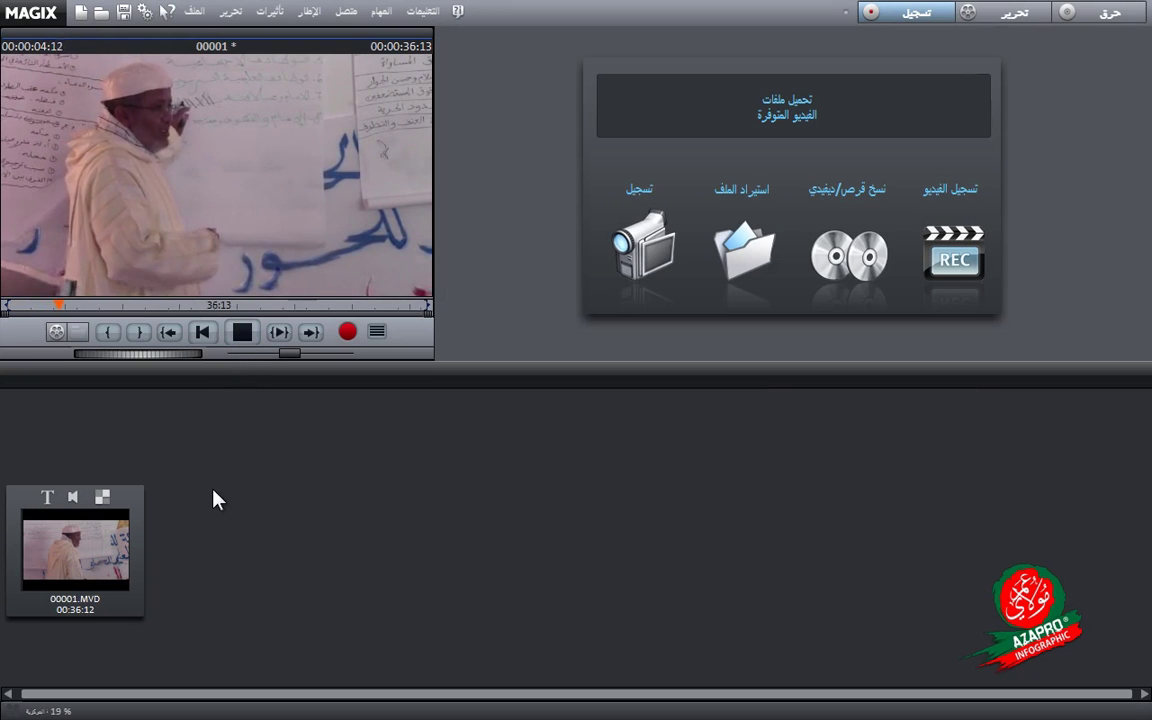
pyautogui.click(244, 333)
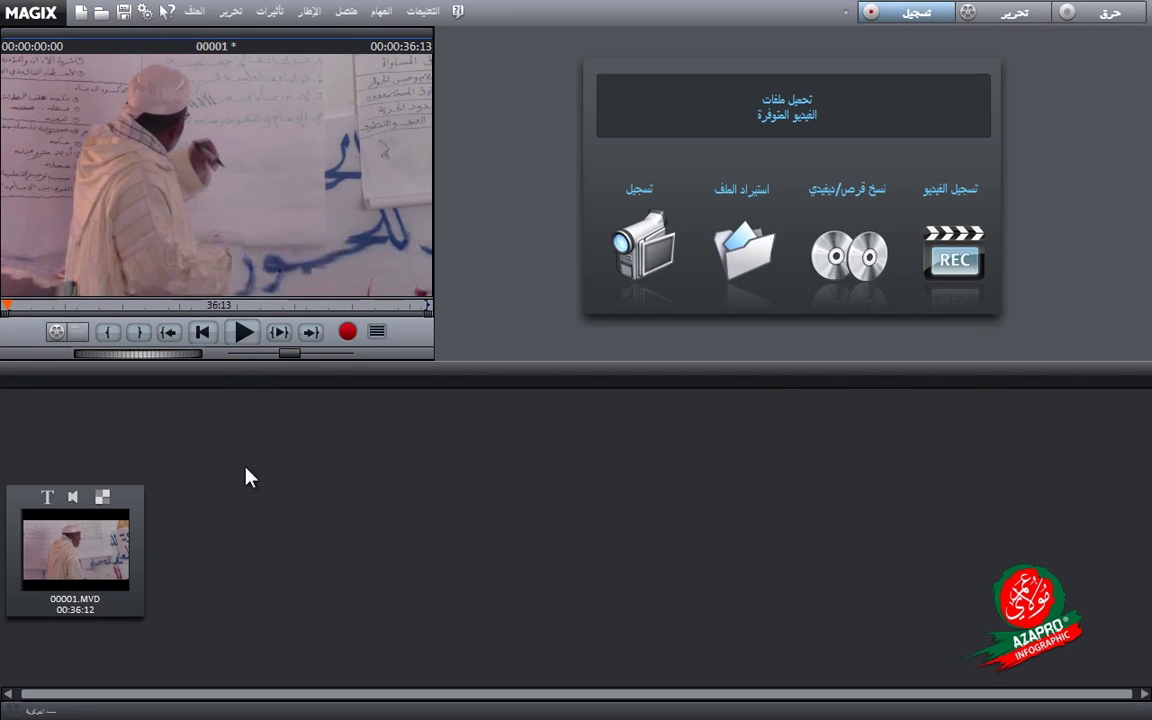
# Start another file import, show the WinXVideos files in Details view, and narrow the Name column.
pyautogui.click(746, 252)
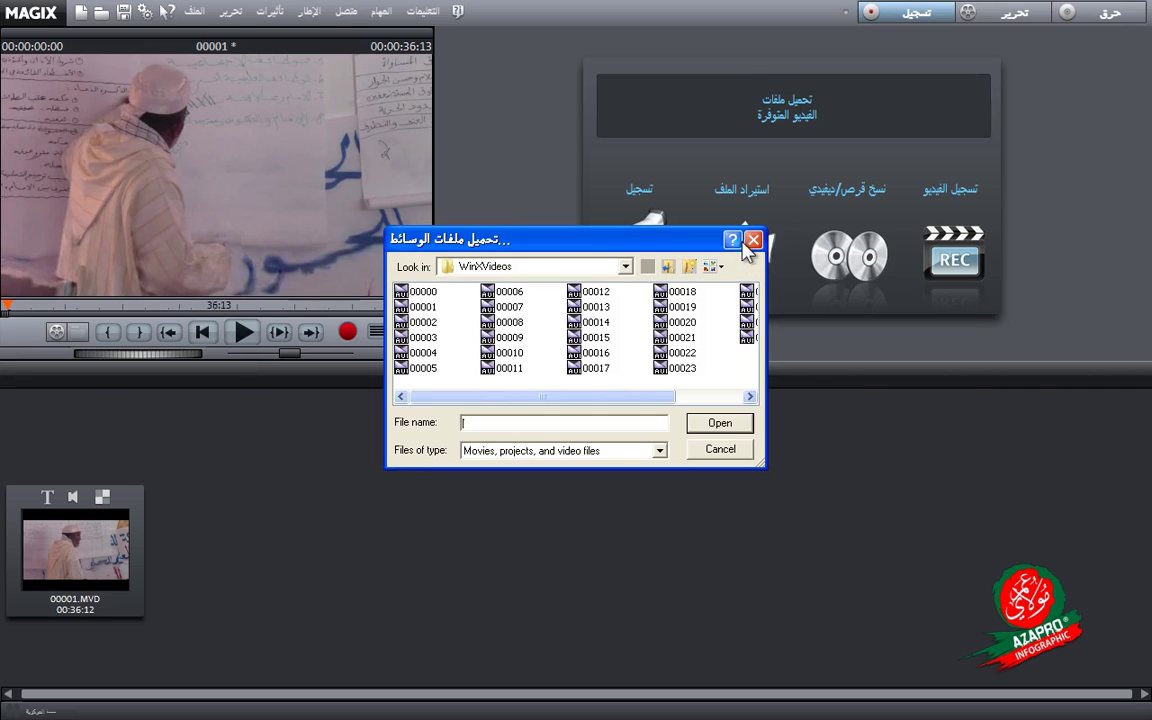
pyautogui.moveTo(648, 245); pyautogui.dragTo(646, 345)
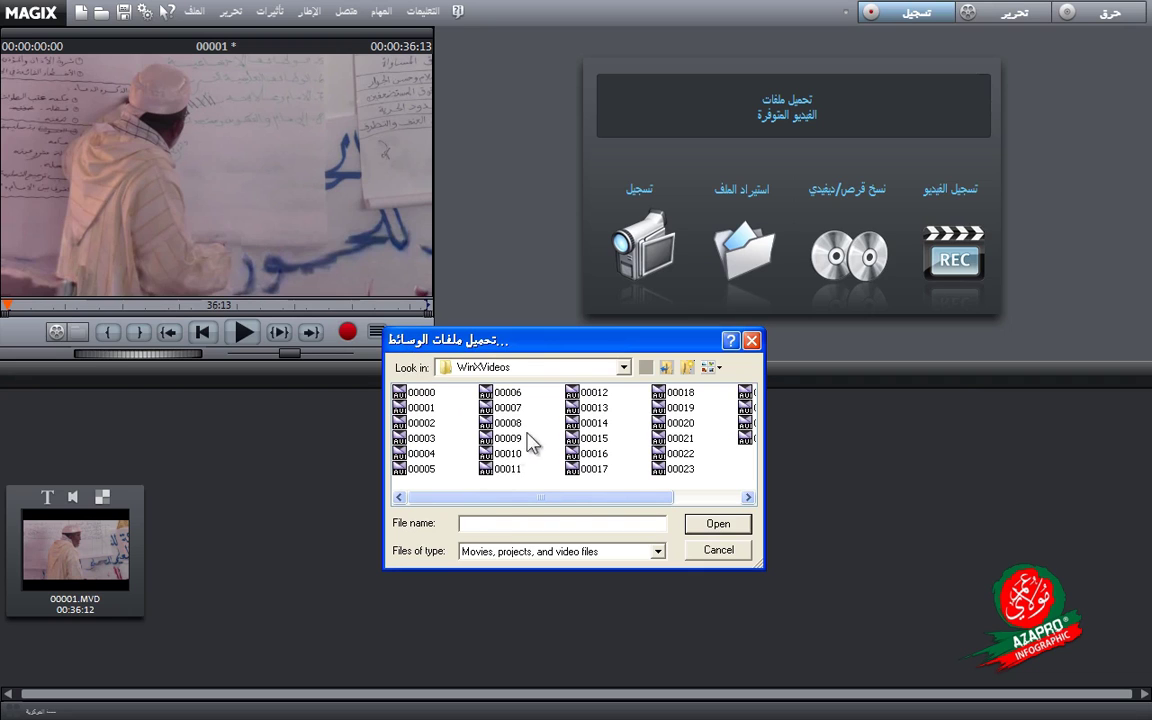
pyautogui.moveTo(510, 445)
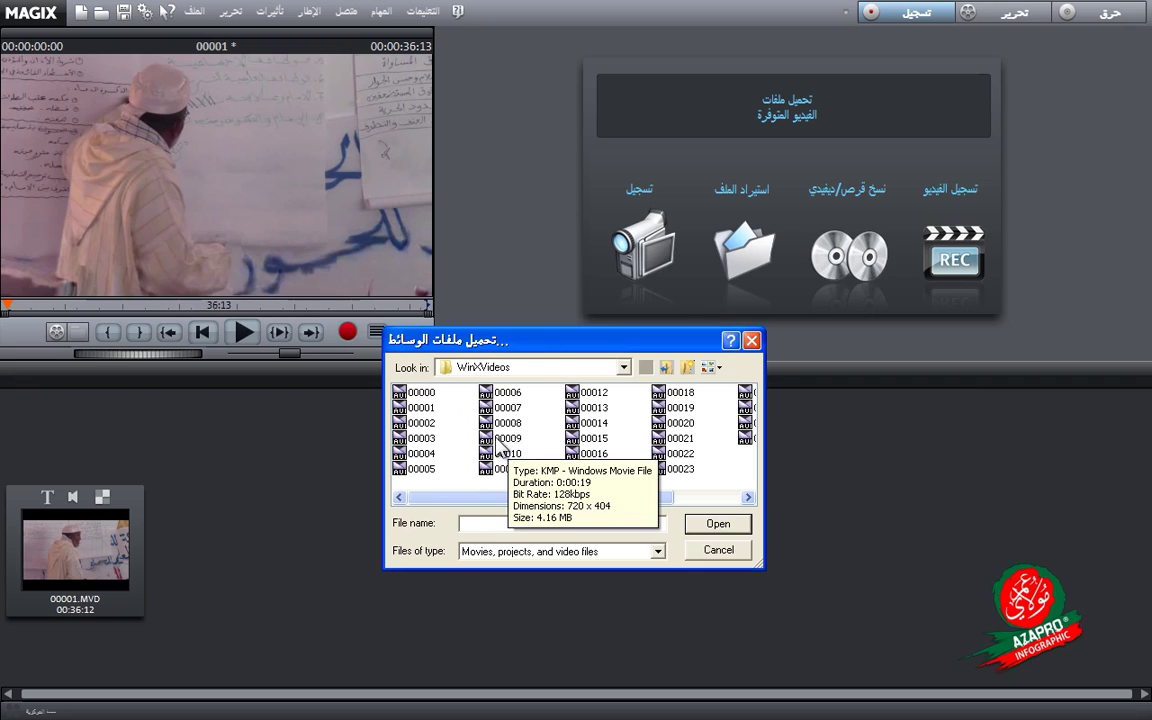
pyautogui.click(709, 368)
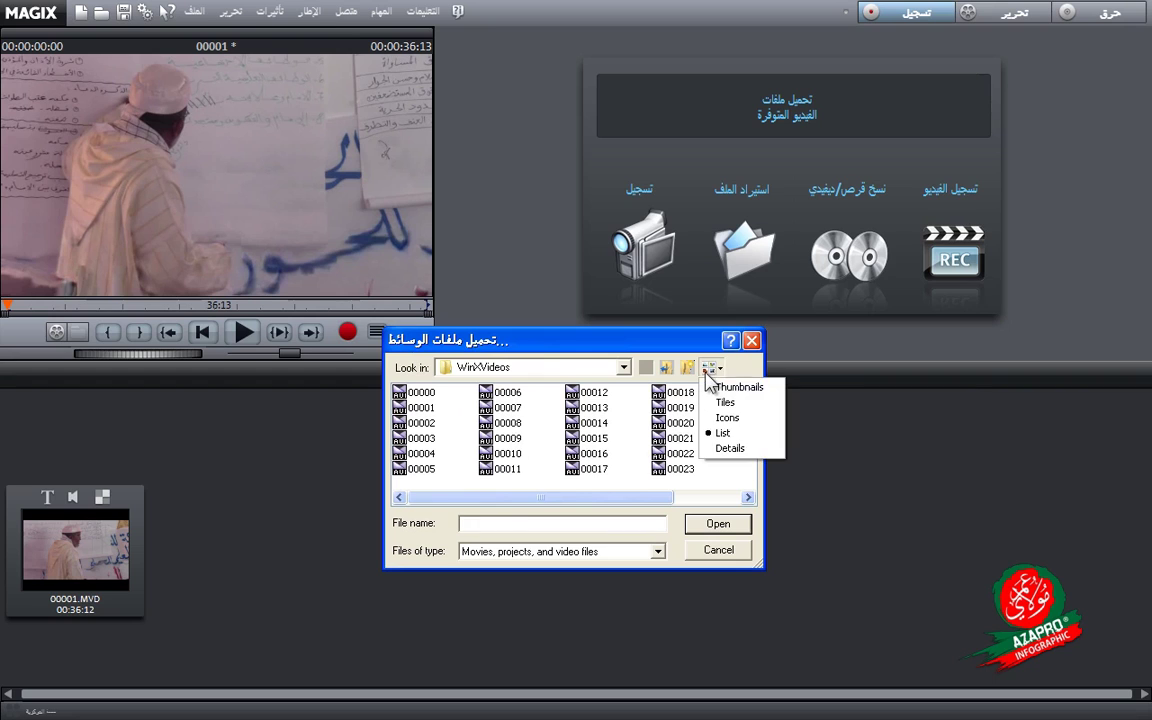
pyautogui.click(723, 451)
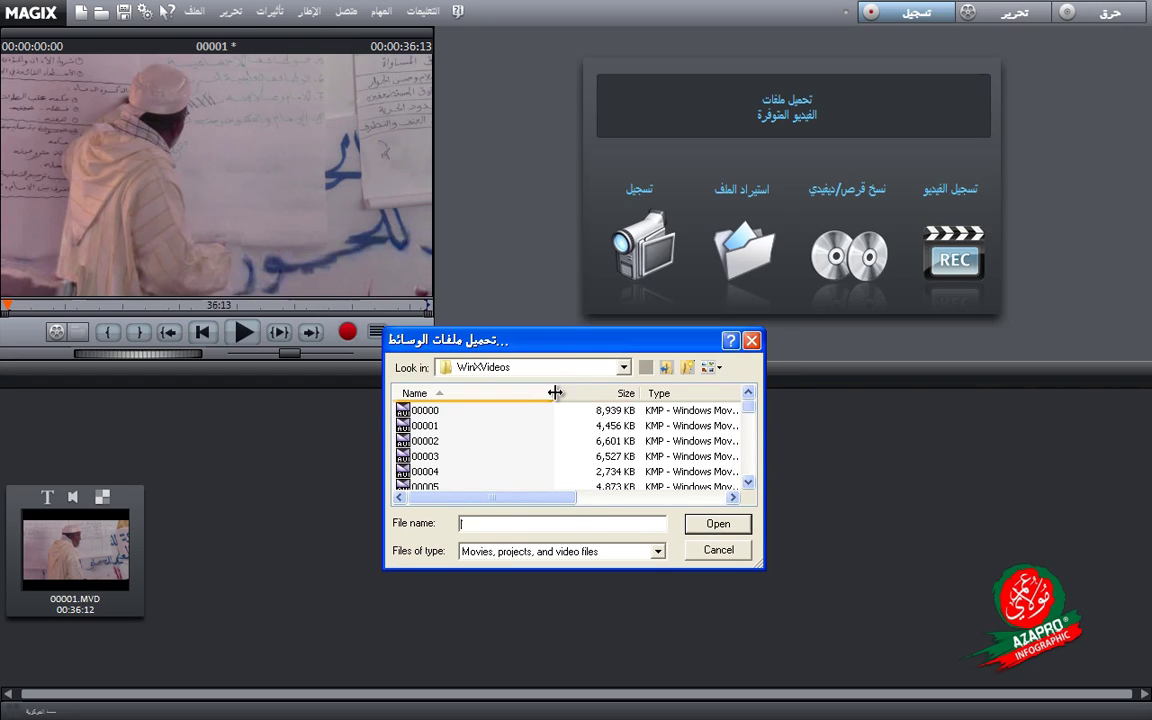
pyautogui.moveTo(531, 391); pyautogui.dragTo(461, 391)
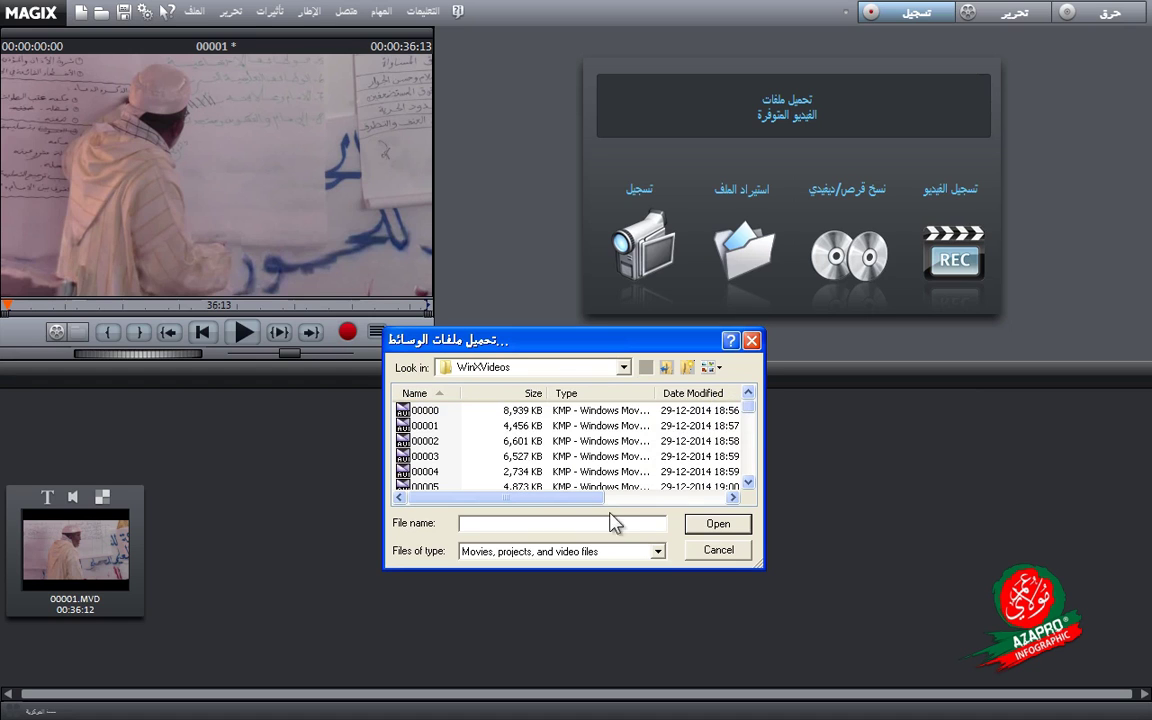
# Examine the durations and dimensions of the video files in the WinXVideos folder.
pyautogui.moveTo(575, 498); pyautogui.dragTo(674, 498)
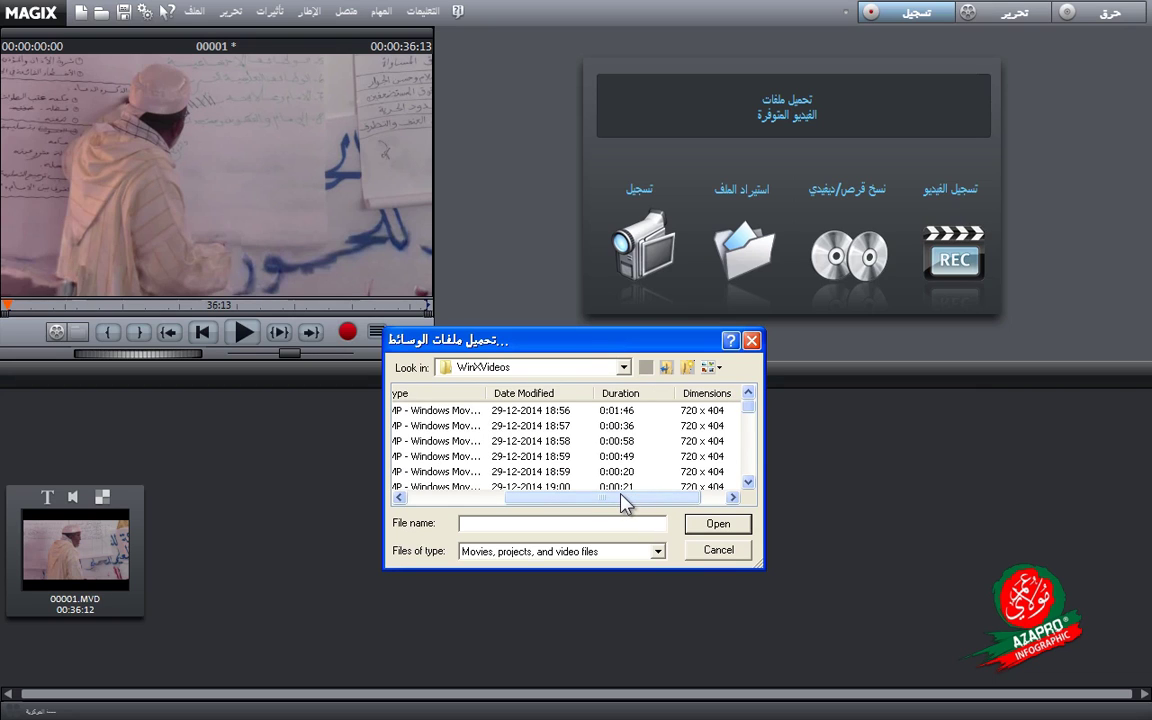
pyautogui.scroll(-2, 742, 430)
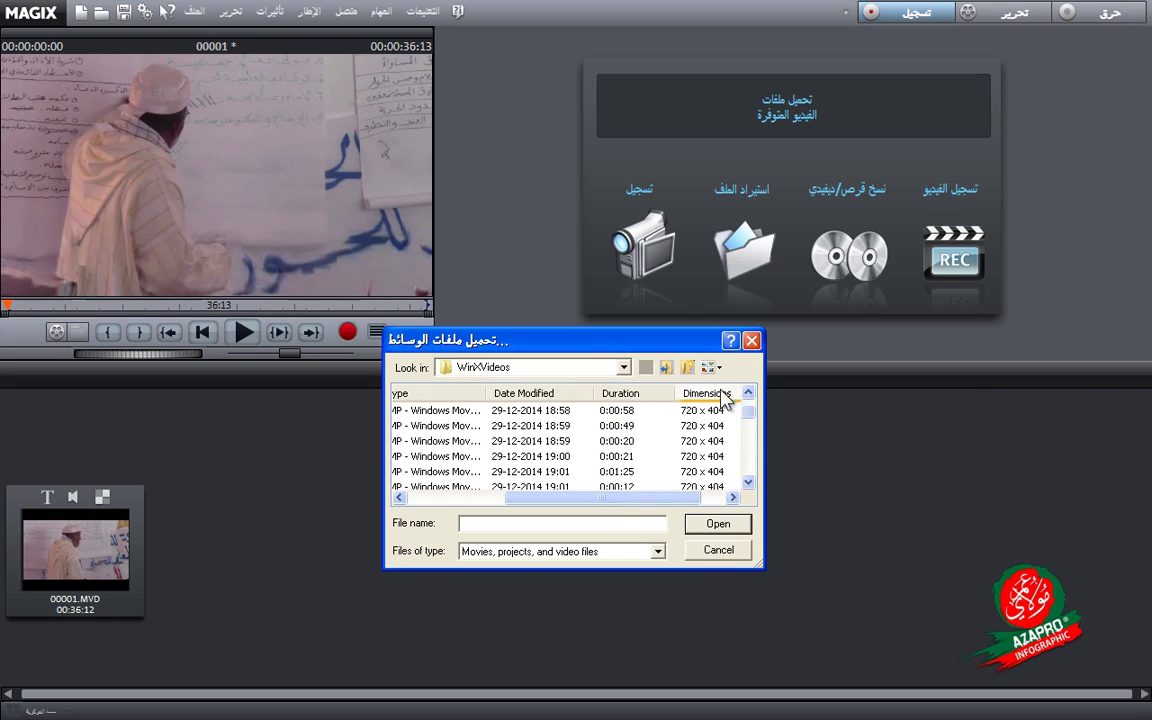
pyautogui.moveTo(660, 498); pyautogui.dragTo(550, 507)
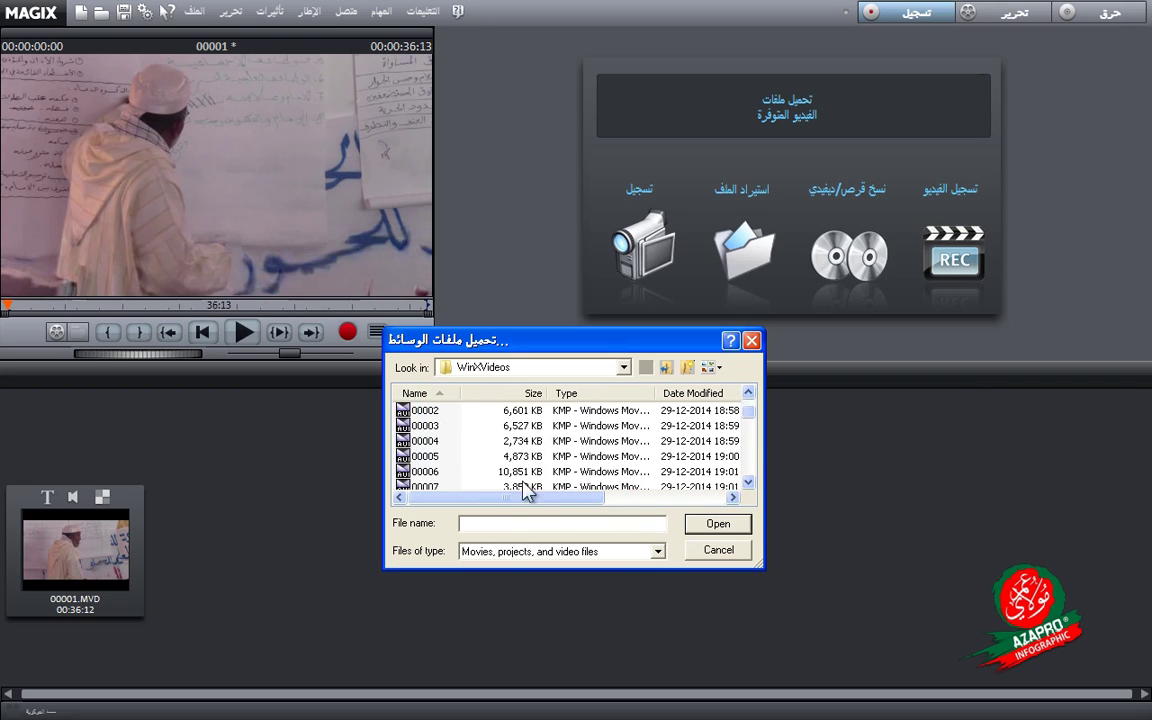
# Import the video 00006 from the WinXVideos folder as a new movie and adjust the movie settings to match the file.
pyautogui.click(430, 471)
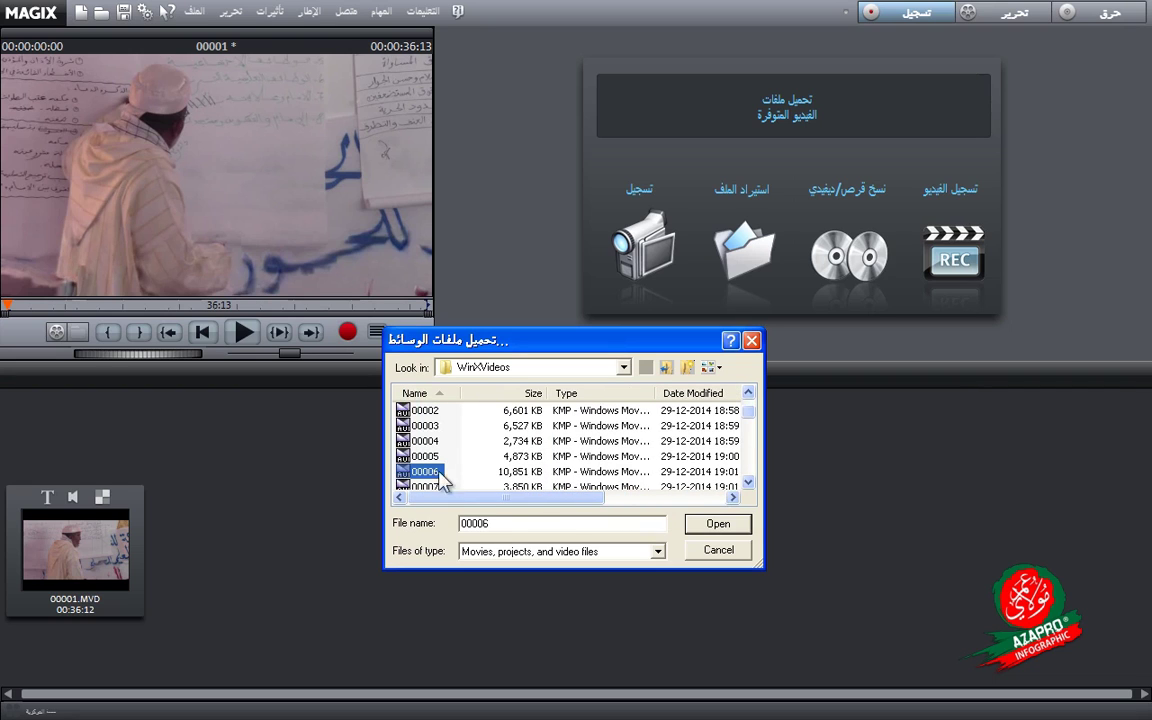
pyautogui.click(714, 524)
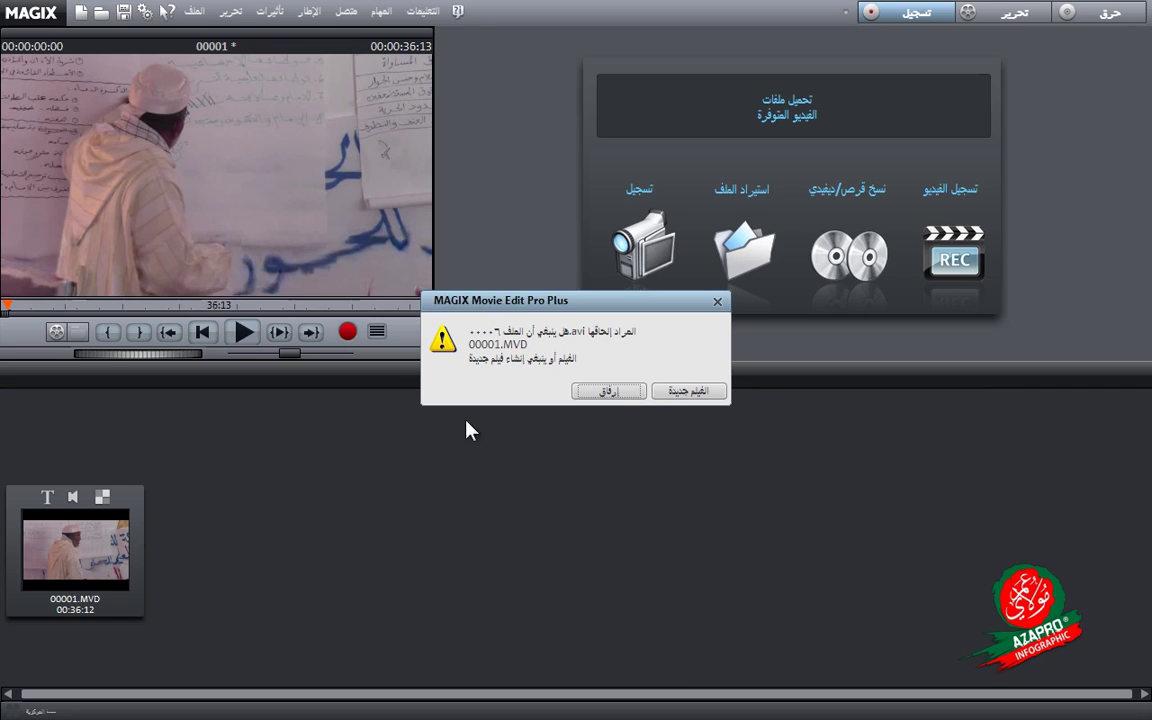
pyautogui.click(687, 392)
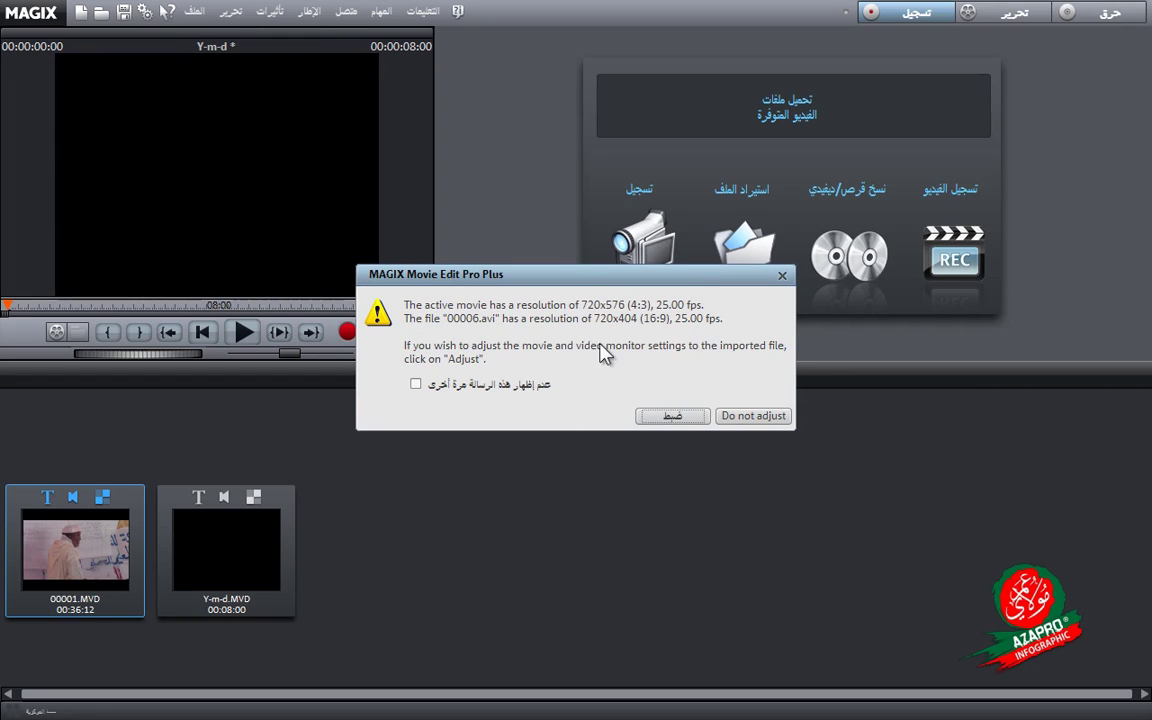
pyautogui.click(674, 417)
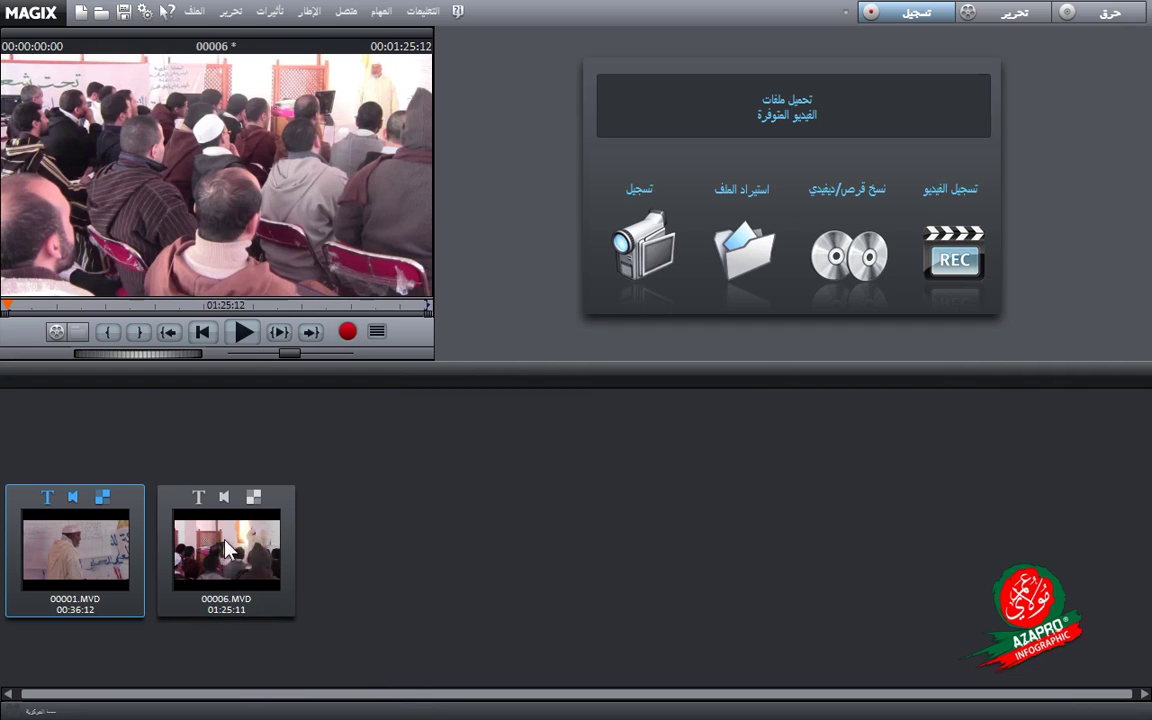
# Play the imported clip 00006 briefly in the video monitor and stop playback.
pyautogui.click(241, 334)
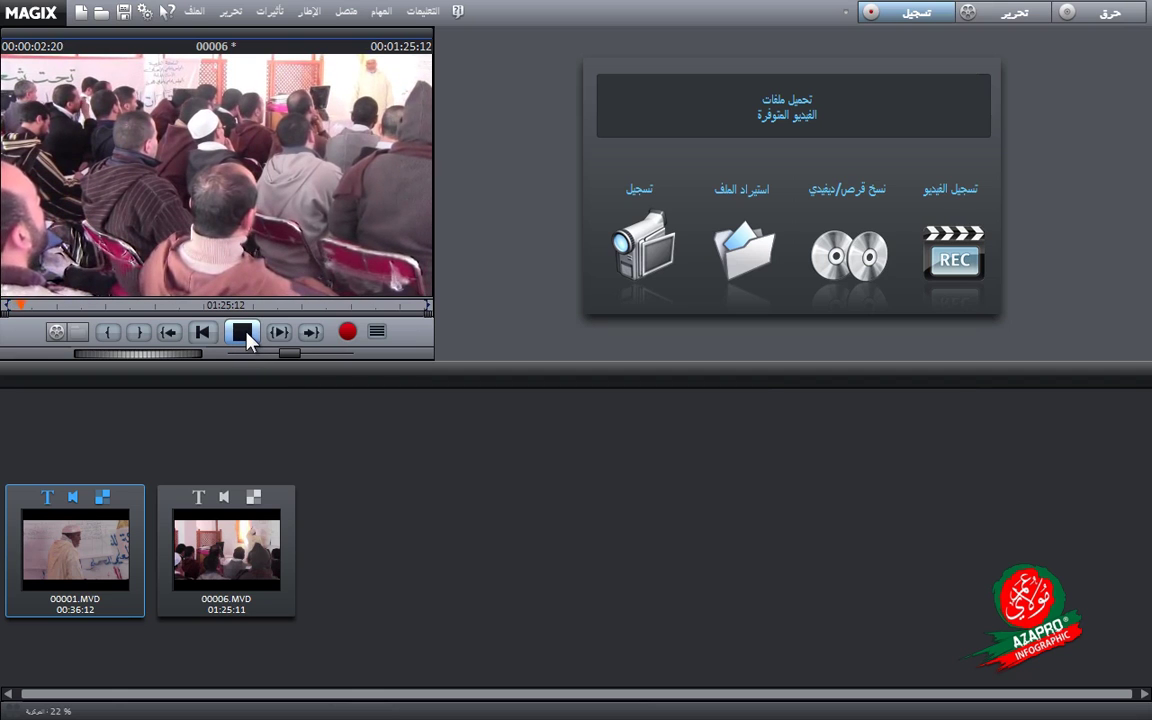
pyautogui.click(244, 335)
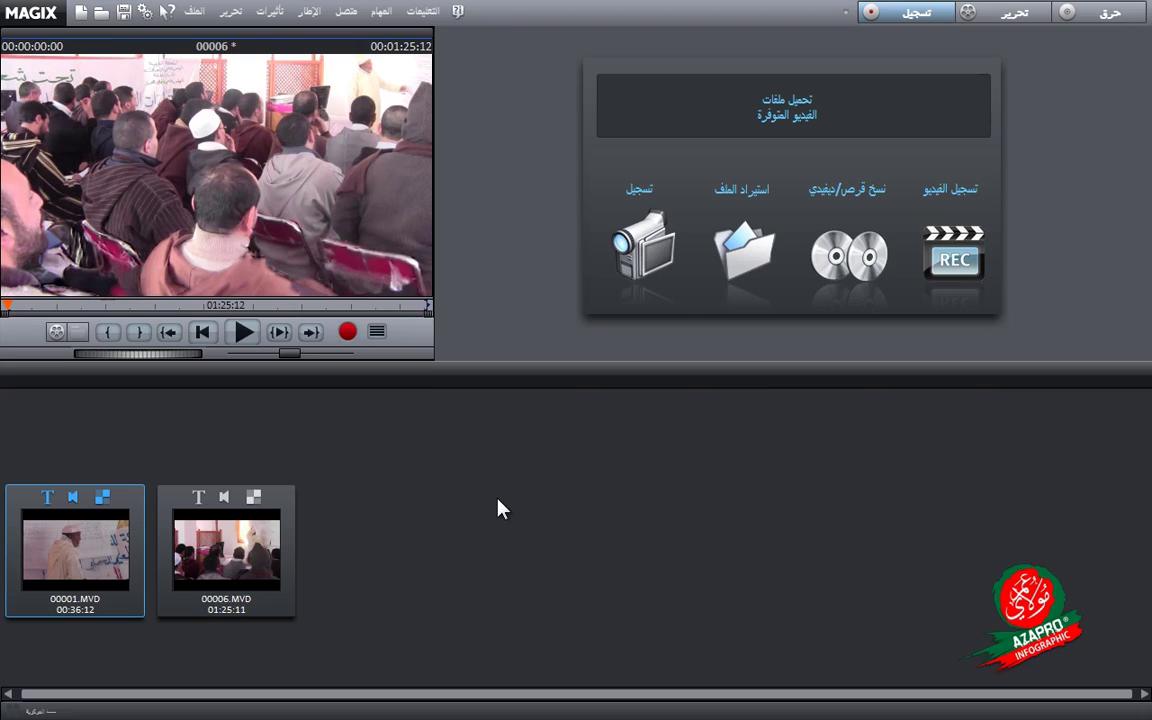